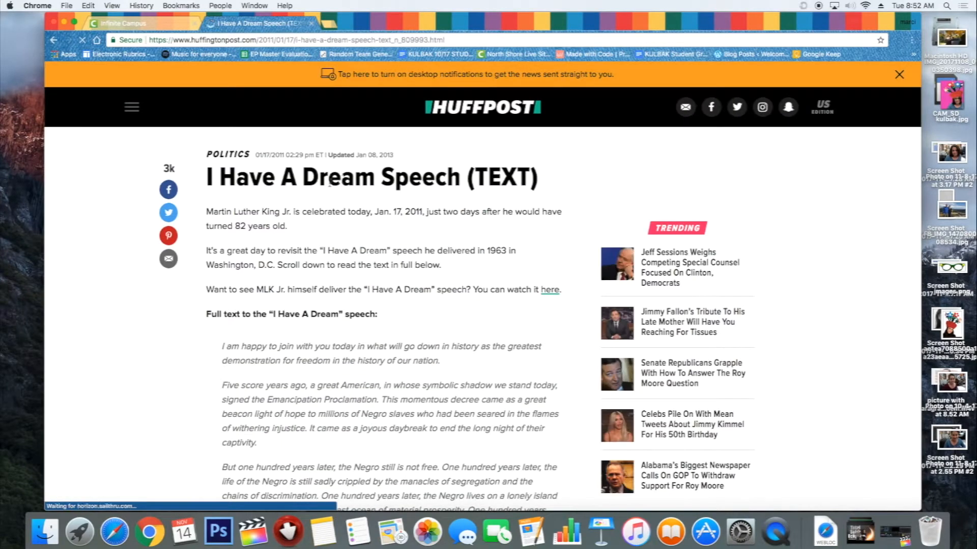
Copy the opening paragraphs of the I Have A Dream speech from the HuffPost article.
{"action": "scroll", "coordinate": [368, 298], "scroll_direction": "down", "scroll_amount": 6}
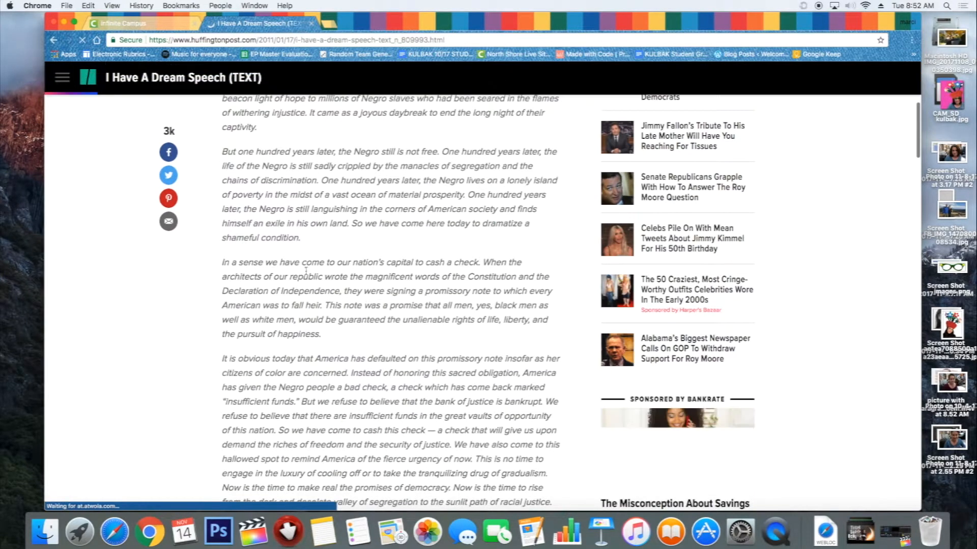
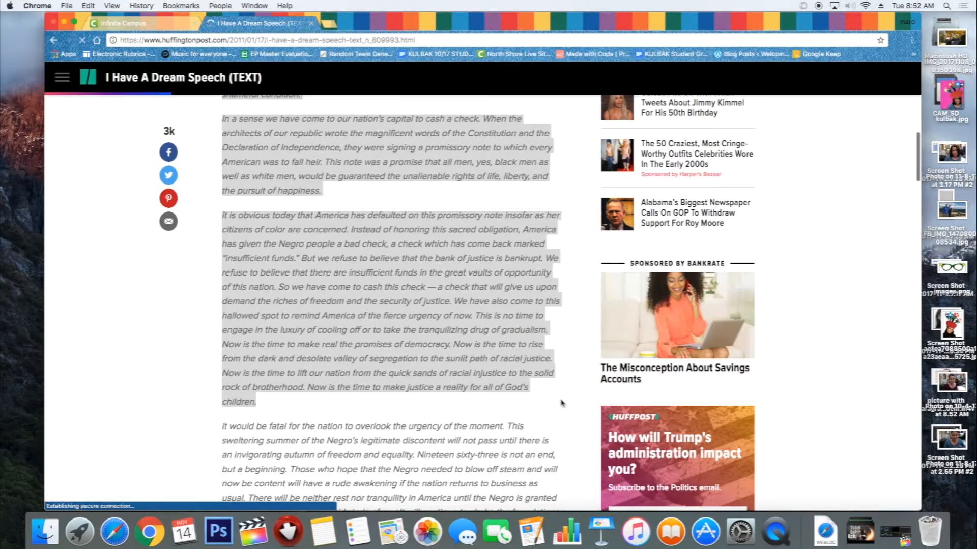
{"action": "right_click", "coordinate": [561, 403]}
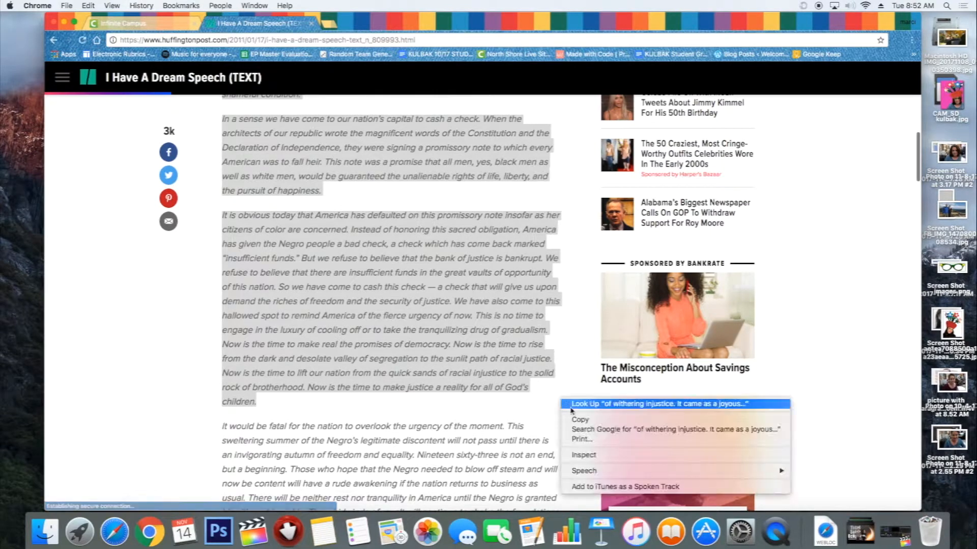
{"action": "left_click", "coordinate": [582, 422]}
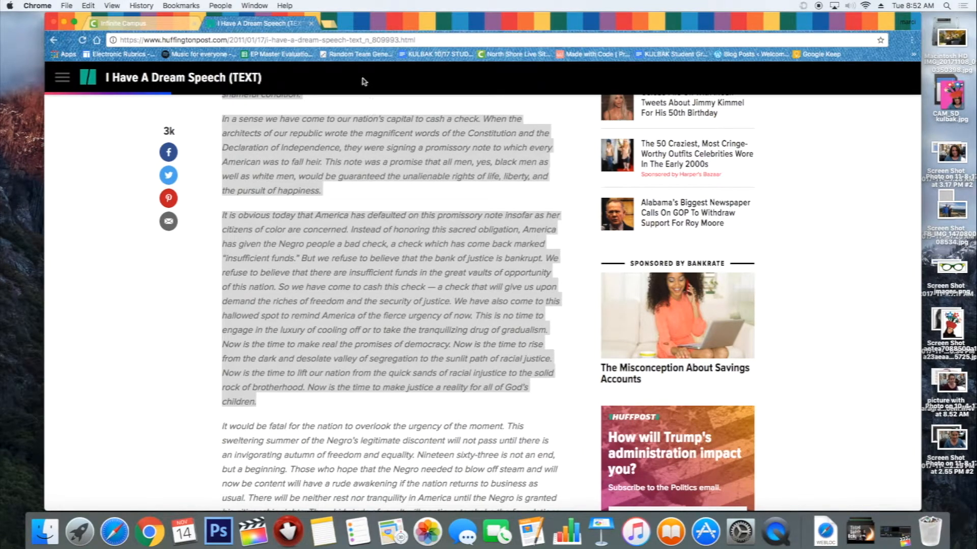
Return to Google and run an image search for martin luther king.
{"action": "left_click", "coordinate": [53, 39]}
{"action": "left_click", "coordinate": [288, 86]}
{"action": "left_click_drag", "start_coordinate": [288, 86], "coordinate": [145, 68]}
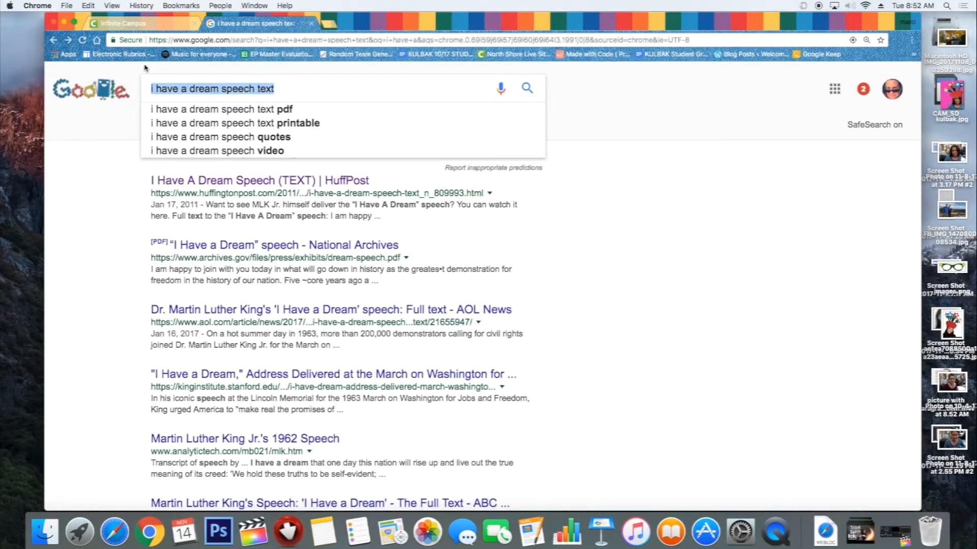
{"action": "type", "text": "martin l"}
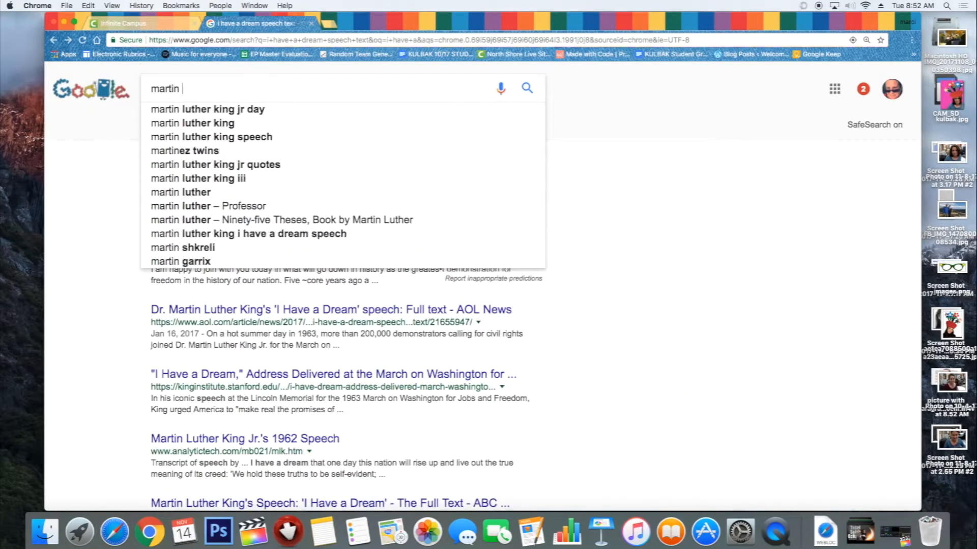
{"action": "left_click", "coordinate": [210, 123]}
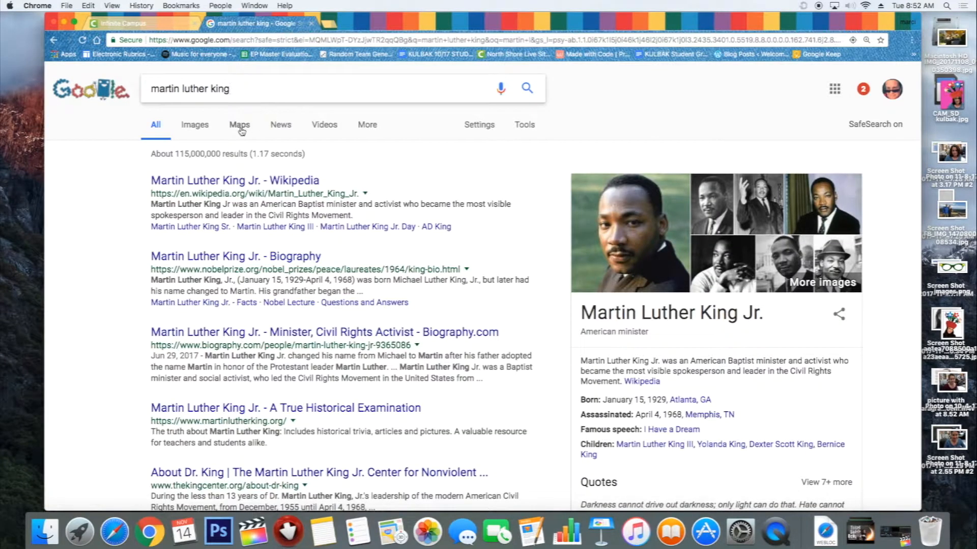
{"action": "left_click", "coordinate": [206, 126]}
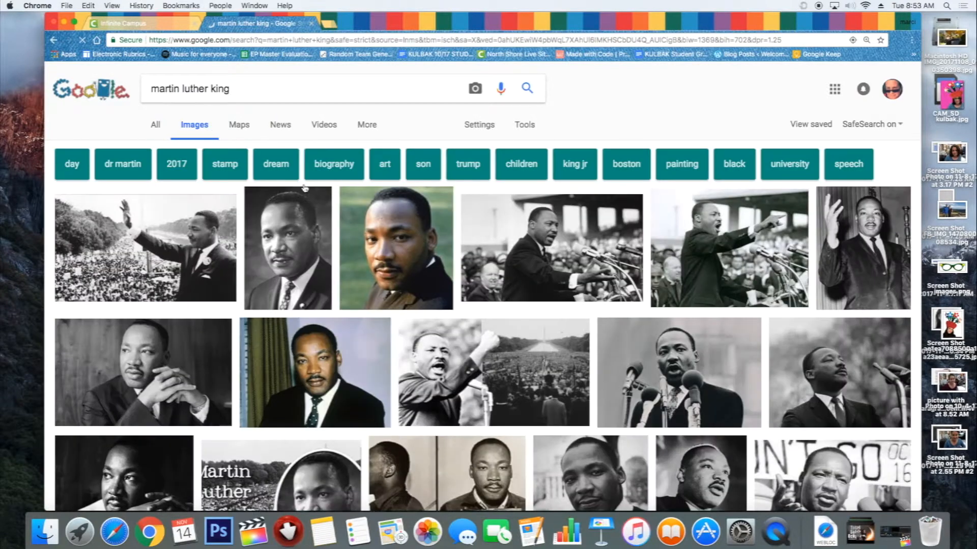
Save the black-and-white Martin Luther King portrait with clasped hands to the desktop and minimize the browser window.
{"action": "left_click", "coordinate": [187, 381]}
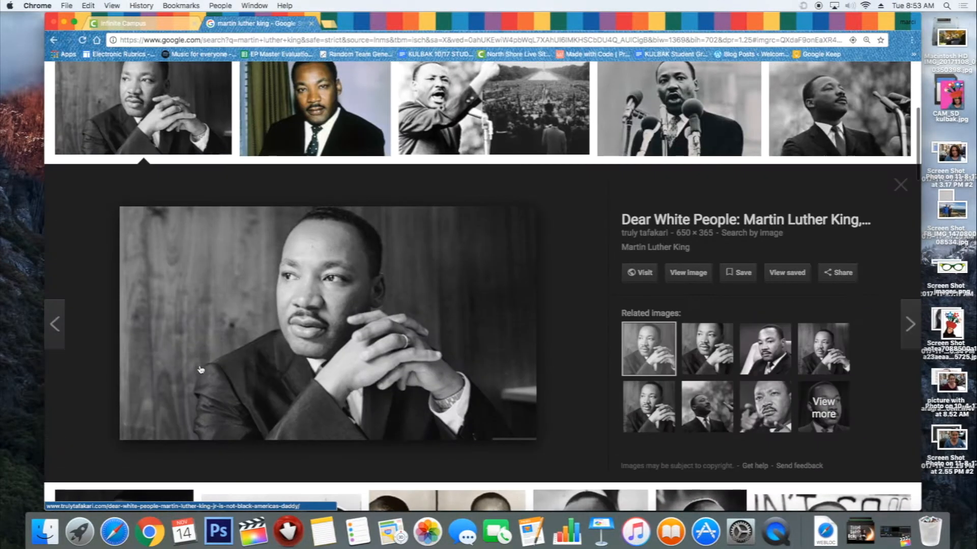
{"action": "left_click_drag", "start_coordinate": [356, 282], "coordinate": [1, 225]}
{"action": "scroll", "coordinate": [468, 204], "scroll_direction": "down", "scroll_amount": 5}
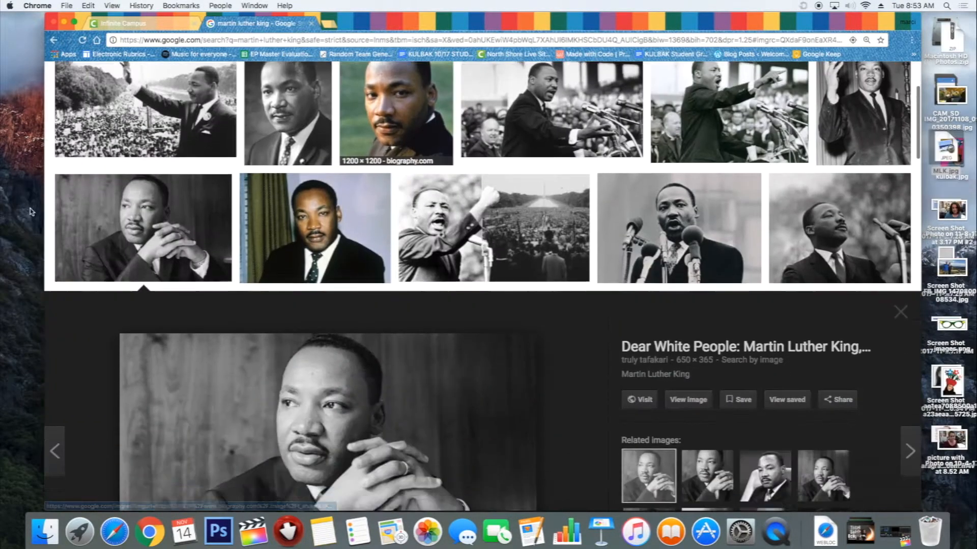
{"action": "left_click_drag", "start_coordinate": [604, 21], "coordinate": [600, 28]}
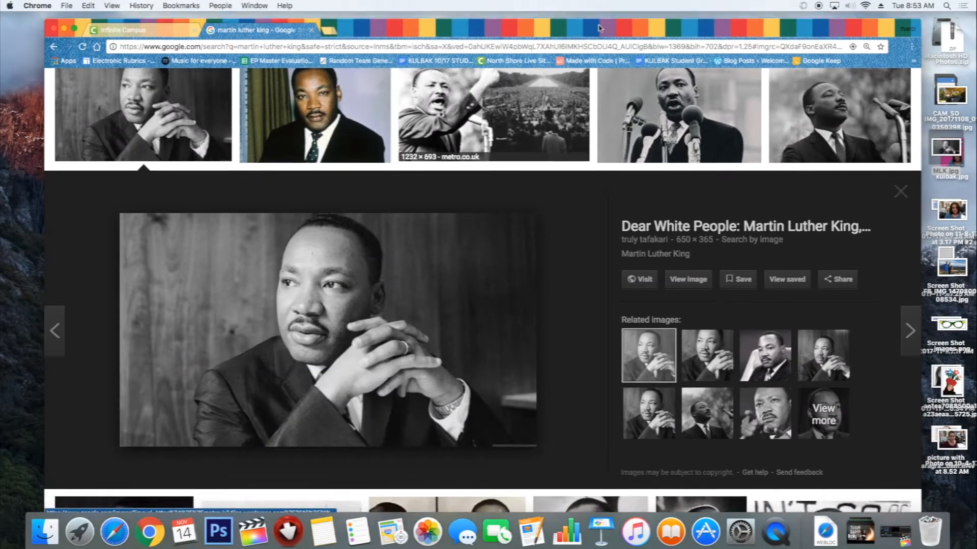
{"action": "left_click", "coordinate": [64, 28]}
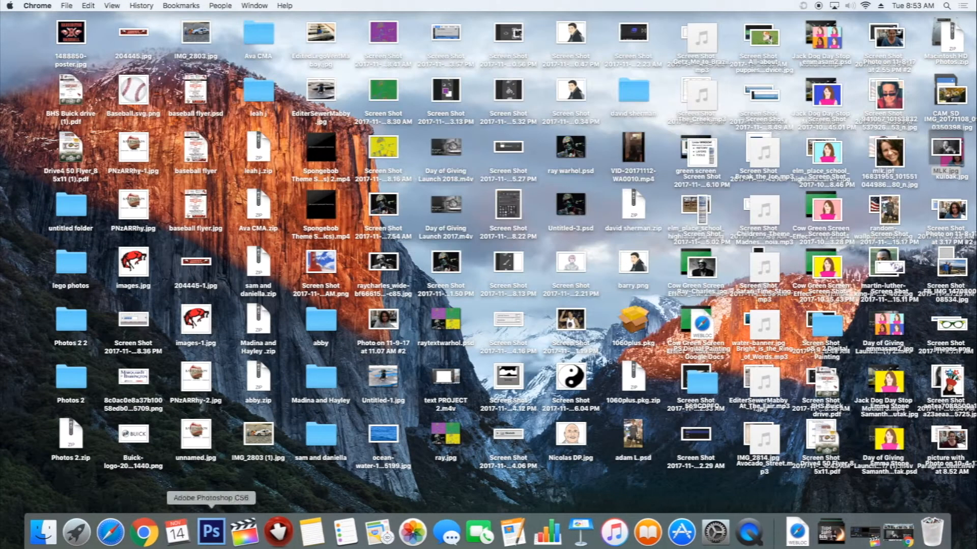
Switch to Photoshop and create a new document named mlk text with the Web preset at 1600 x 1200 pixels.
{"action": "left_click", "coordinate": [212, 532]}
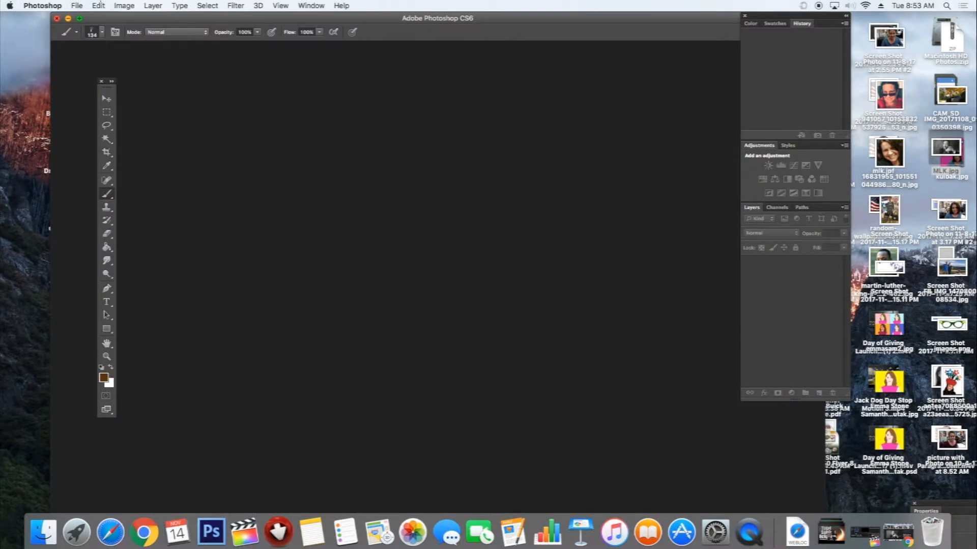
{"action": "left_click", "coordinate": [77, 6]}
{"action": "left_click", "coordinate": [84, 18]}
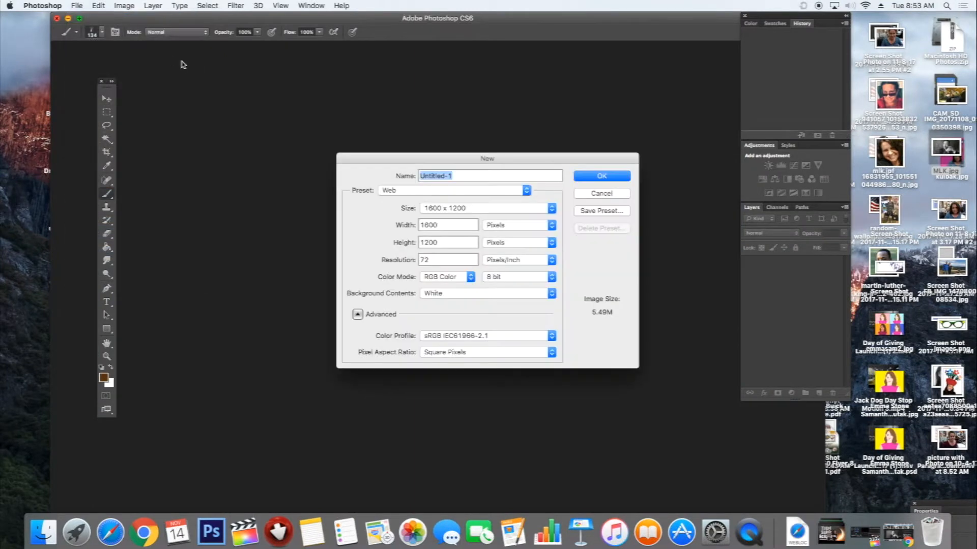
{"action": "type", "text": "mlk text"}
{"action": "left_click", "coordinate": [483, 192]}
{"action": "left_click", "coordinate": [484, 192]}
{"action": "left_click", "coordinate": [498, 209]}
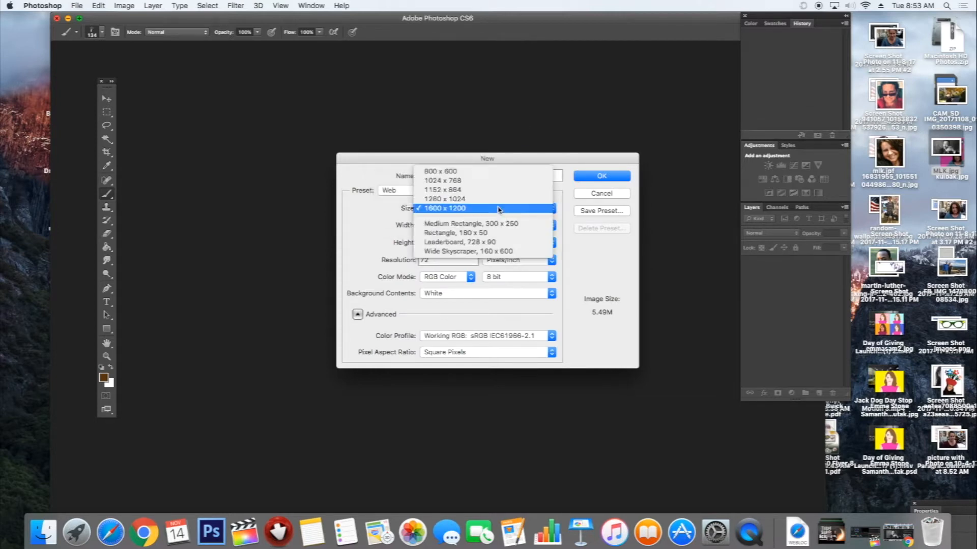
{"action": "left_click", "coordinate": [497, 209]}
{"action": "left_click", "coordinate": [593, 177]}
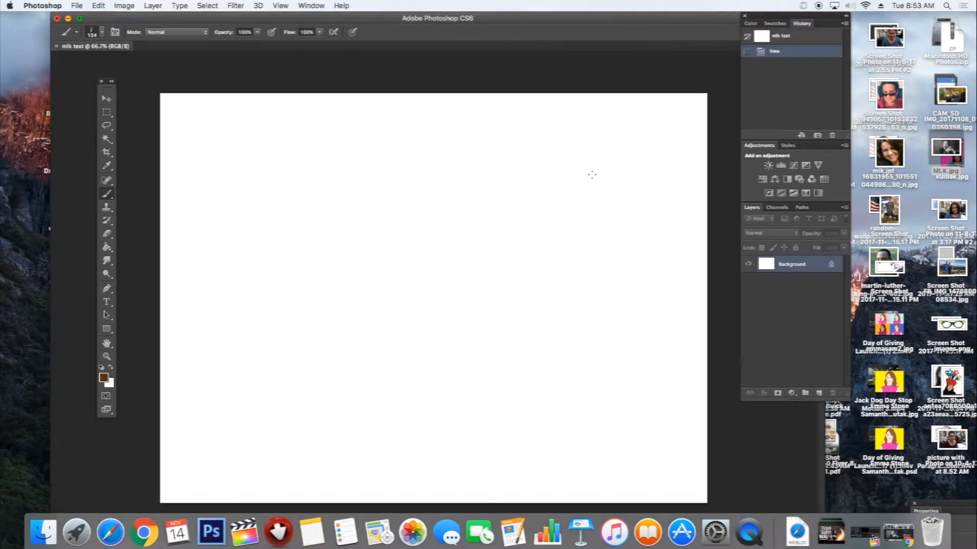
{"action": "left_click", "coordinate": [326, 6]}
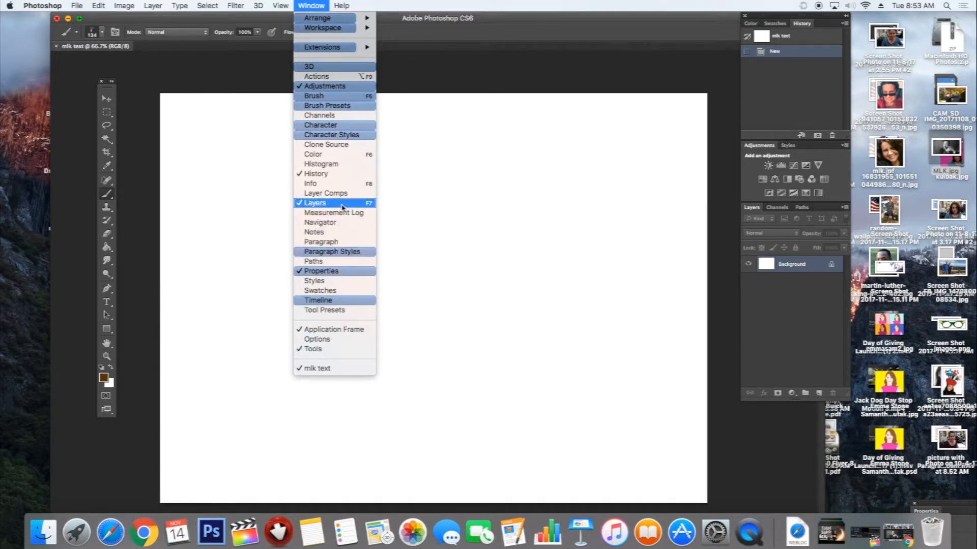
{"action": "left_click", "coordinate": [208, 191]}
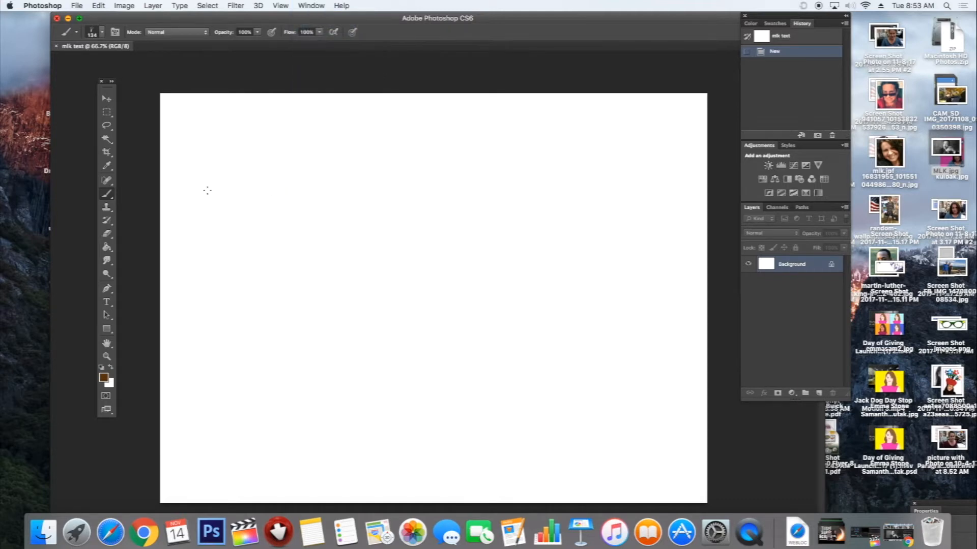
Start a text layer near the canvas's upper-left corner and set the text color to near-black 080808.
{"action": "left_click", "coordinate": [107, 302]}
{"action": "left_click", "coordinate": [195, 147]}
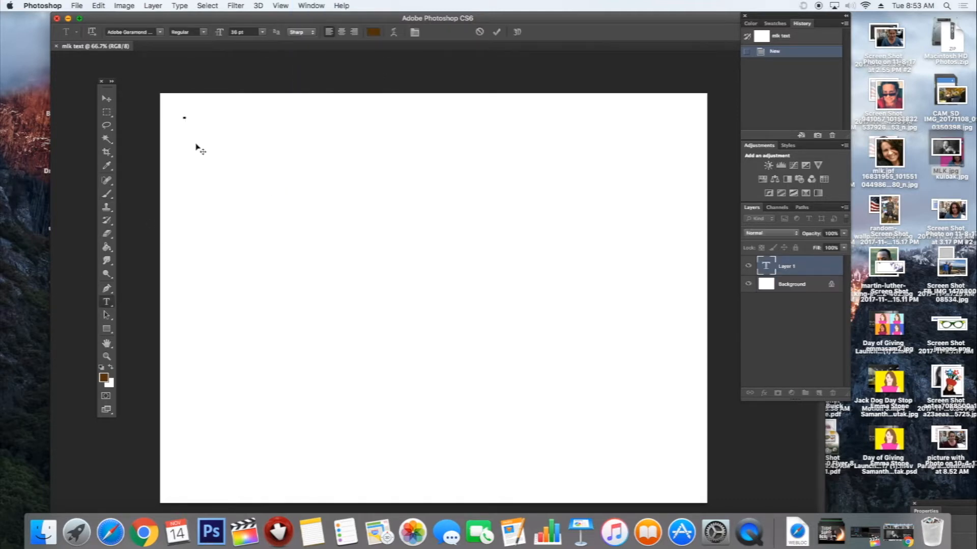
{"action": "left_click", "coordinate": [374, 33]}
{"action": "left_click", "coordinate": [565, 227]}
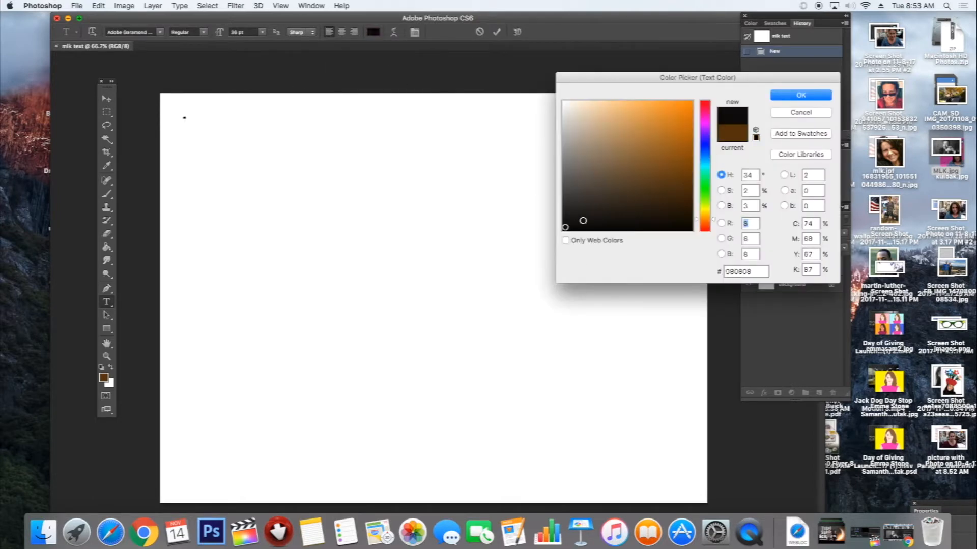
{"action": "left_click", "coordinate": [788, 97]}
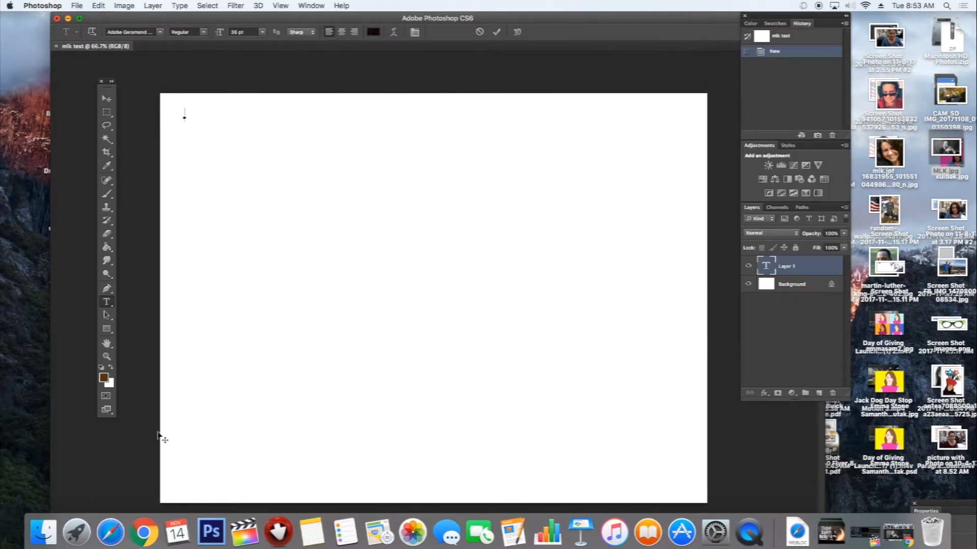
Set the foreground color to near-black 090909.
{"action": "left_click", "coordinate": [103, 379]}
{"action": "left_click", "coordinate": [567, 227]}
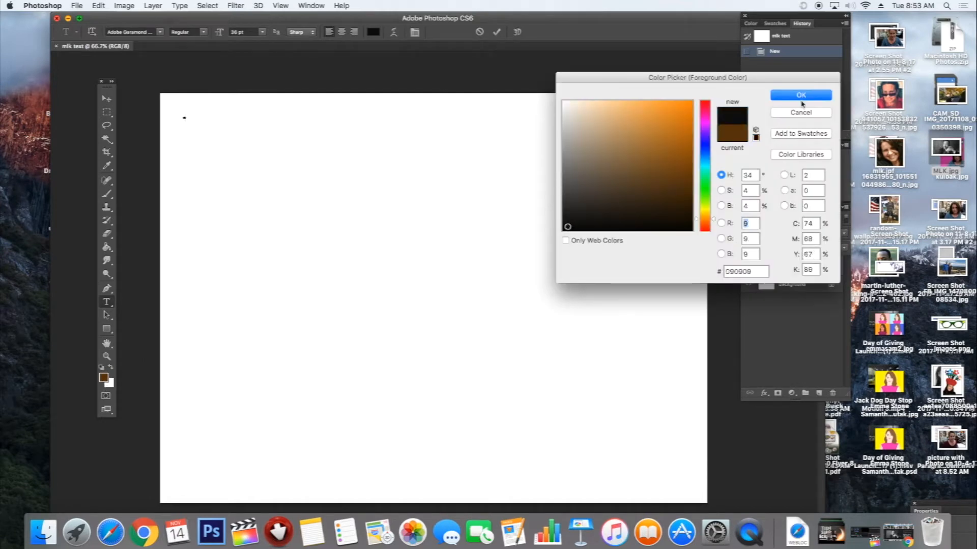
{"action": "left_click", "coordinate": [808, 97]}
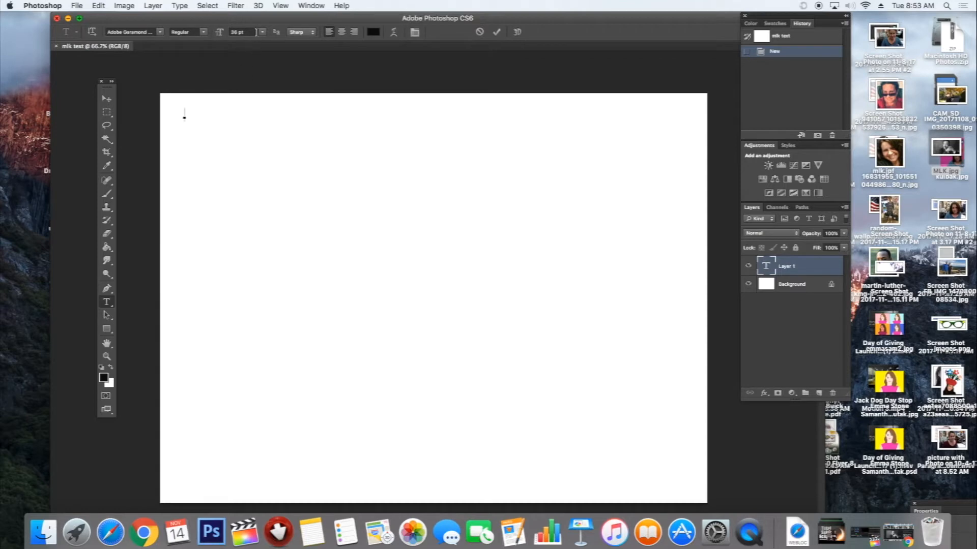
Set the font size of the text to 18 pt.
{"action": "left_click", "coordinate": [263, 33]}
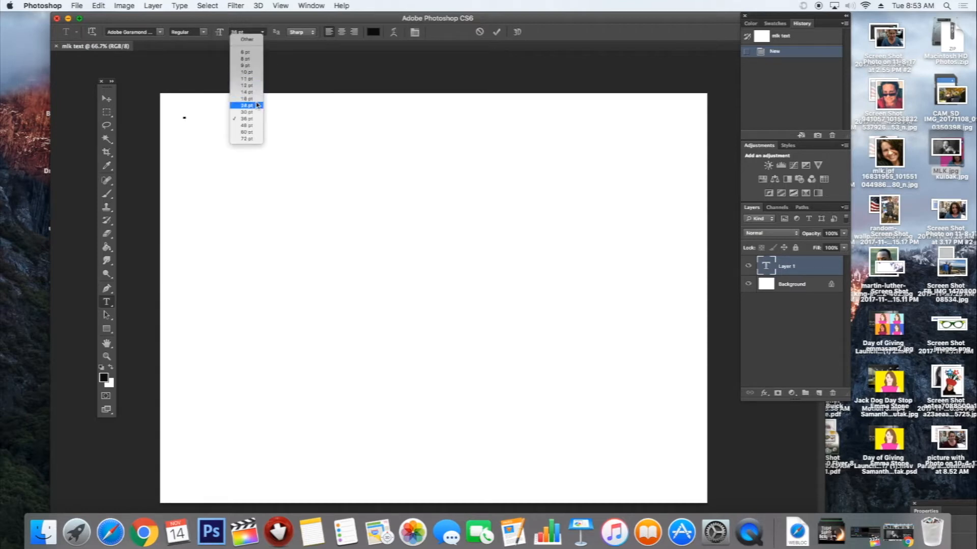
{"action": "left_click", "coordinate": [257, 99]}
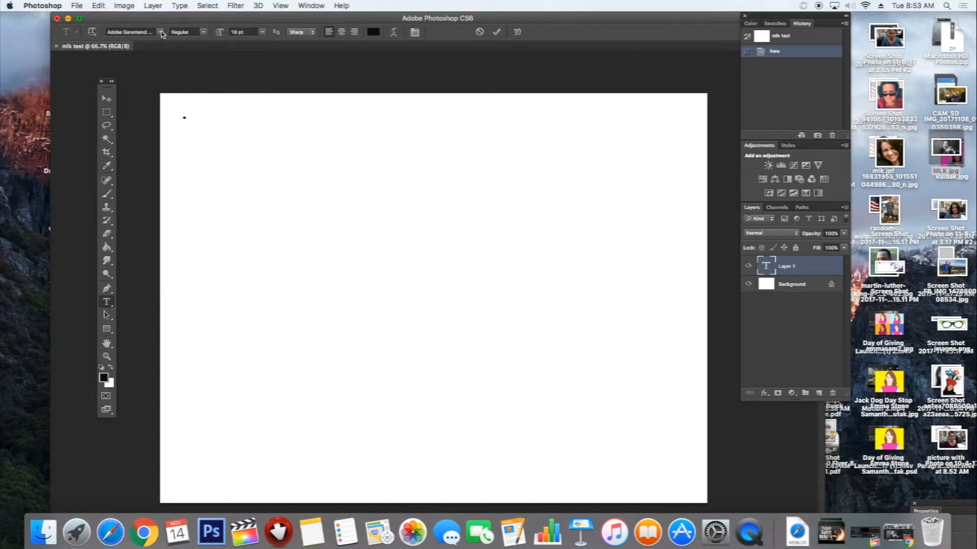
{"action": "left_click", "coordinate": [162, 32]}
{"action": "left_click", "coordinate": [162, 30]}
Paste the copied speech as a text layer and move it toward the canvas's upper-left corner.
{"action": "right_click", "coordinate": [199, 131]}
{"action": "left_click", "coordinate": [222, 162]}
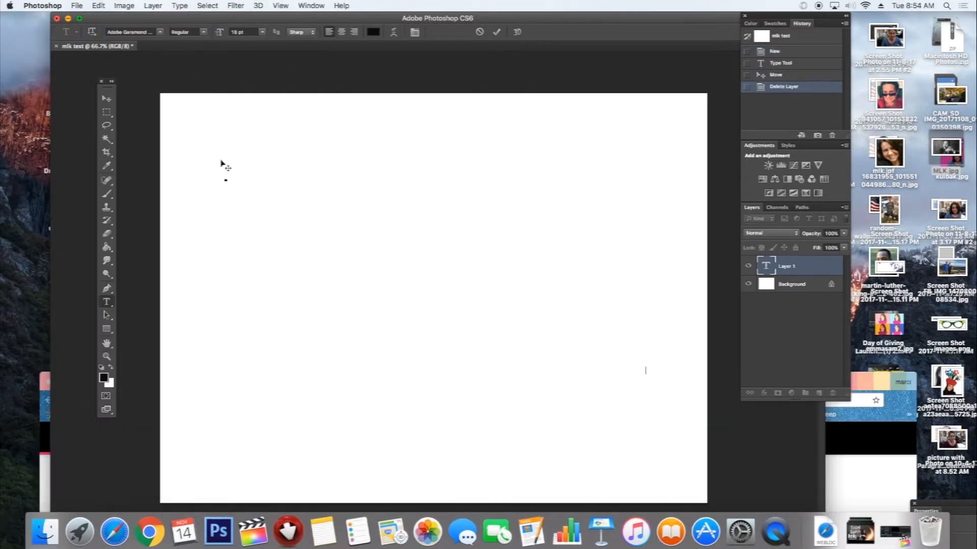
{"action": "left_click", "coordinate": [106, 98]}
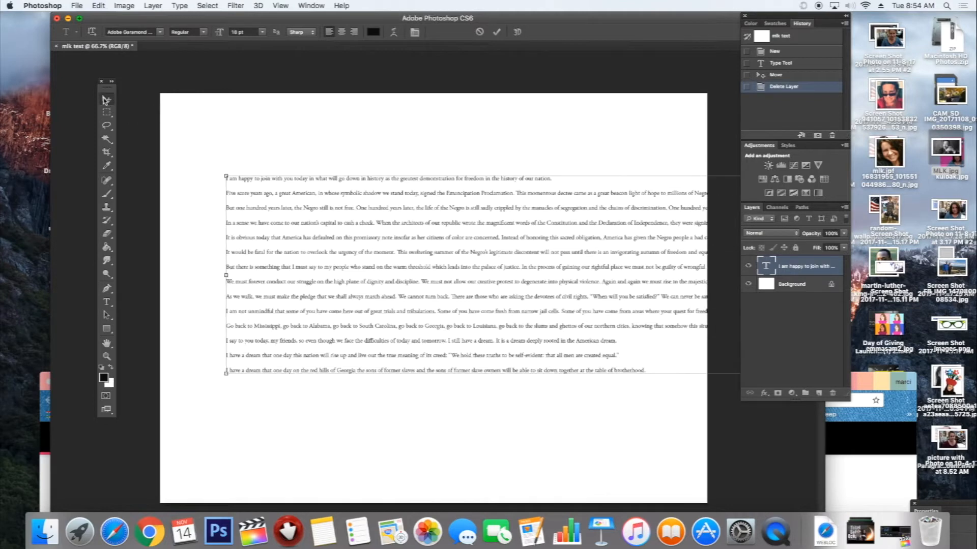
{"action": "left_click_drag", "start_coordinate": [275, 213], "coordinate": [234, 156]}
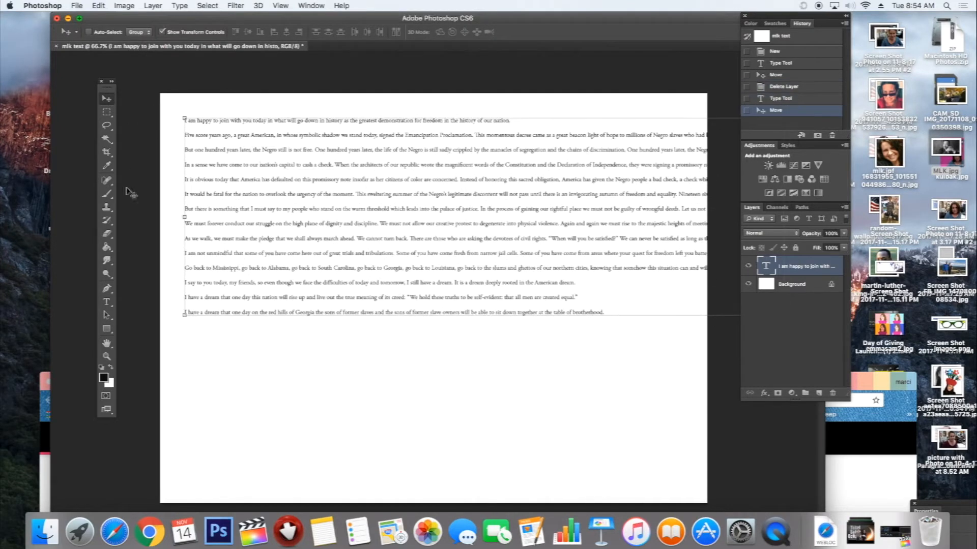
Insert line breaks in the speech's second through seventh paragraphs so their first lines end inside the canvas's right edge.
{"action": "left_click", "coordinate": [106, 302]}
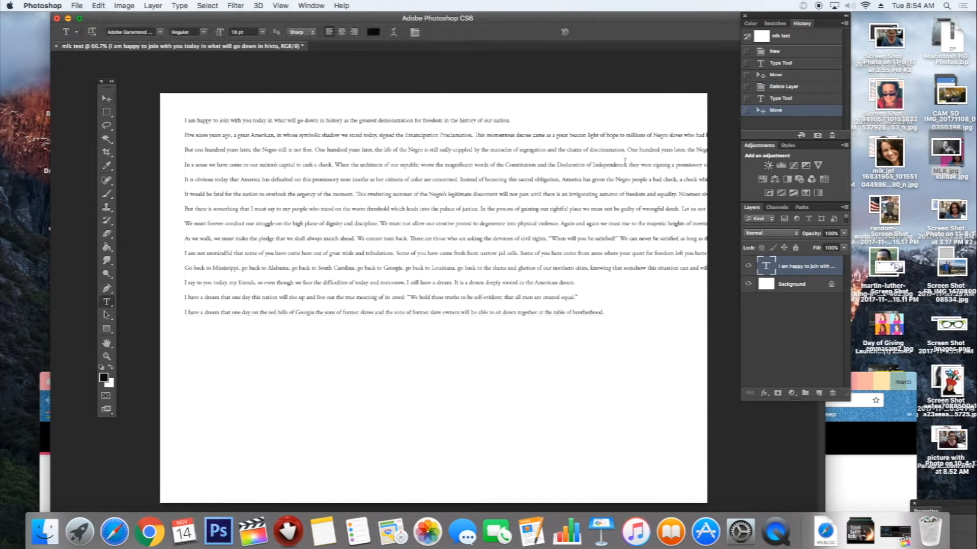
{"action": "left_click", "coordinate": [682, 136]}
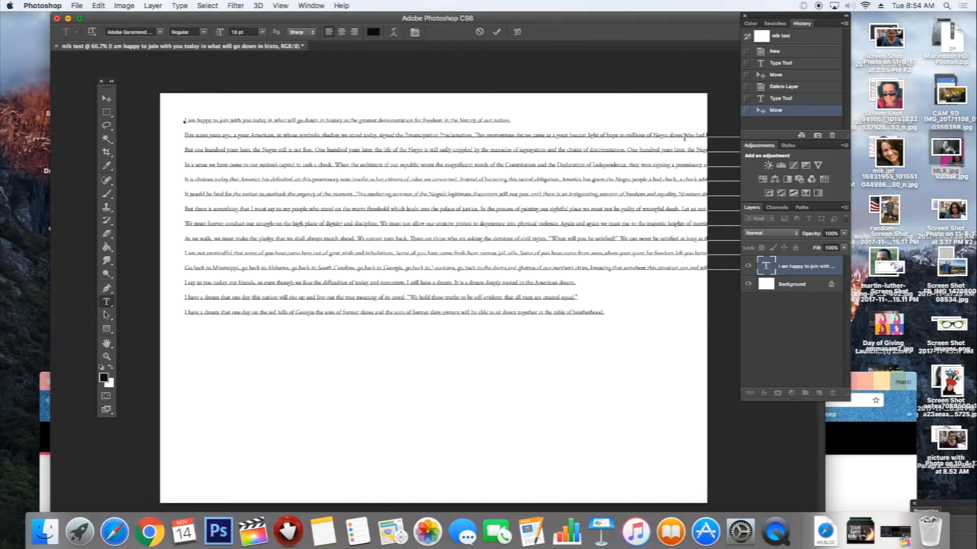
{"action": "key", "text": "Return"}
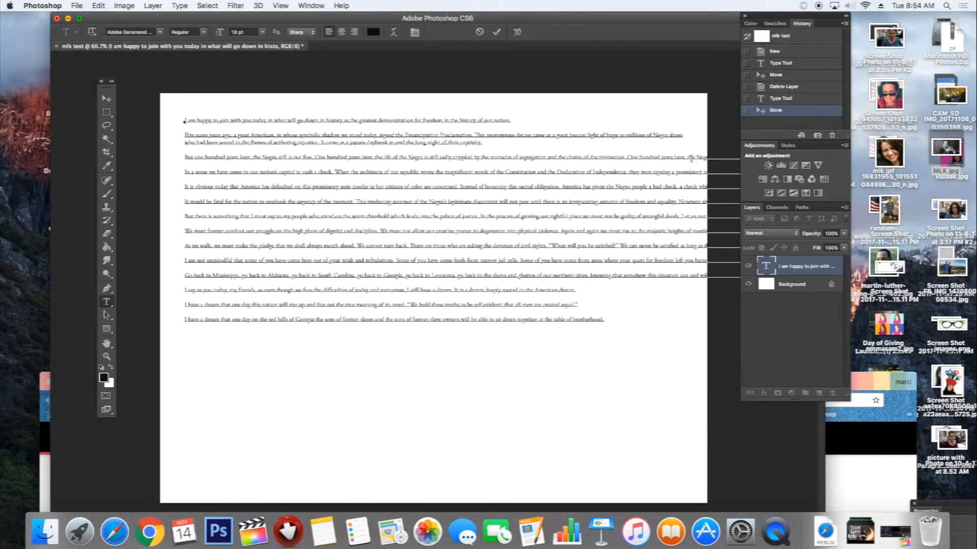
{"action": "key", "text": "Return"}
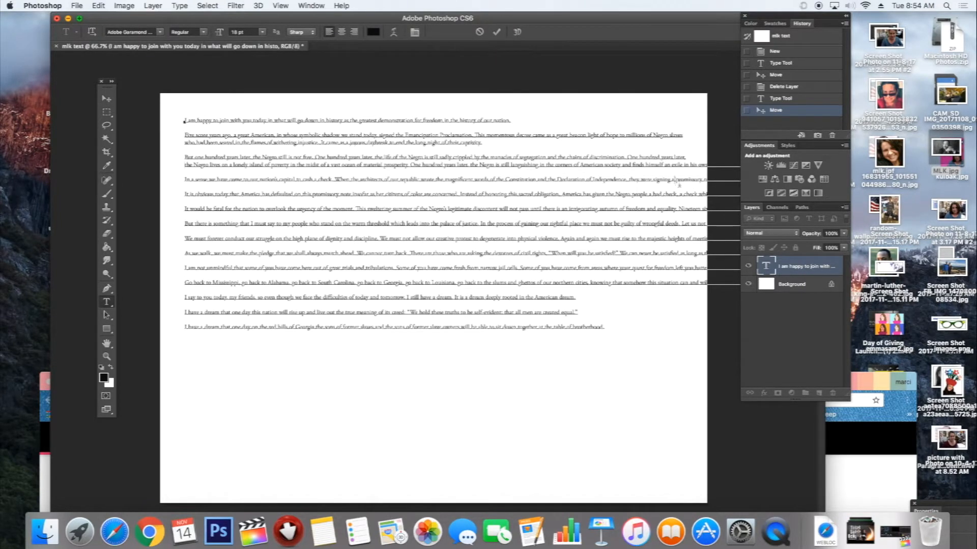
{"action": "key", "text": "Return"}
{"action": "key", "text": "Return"}
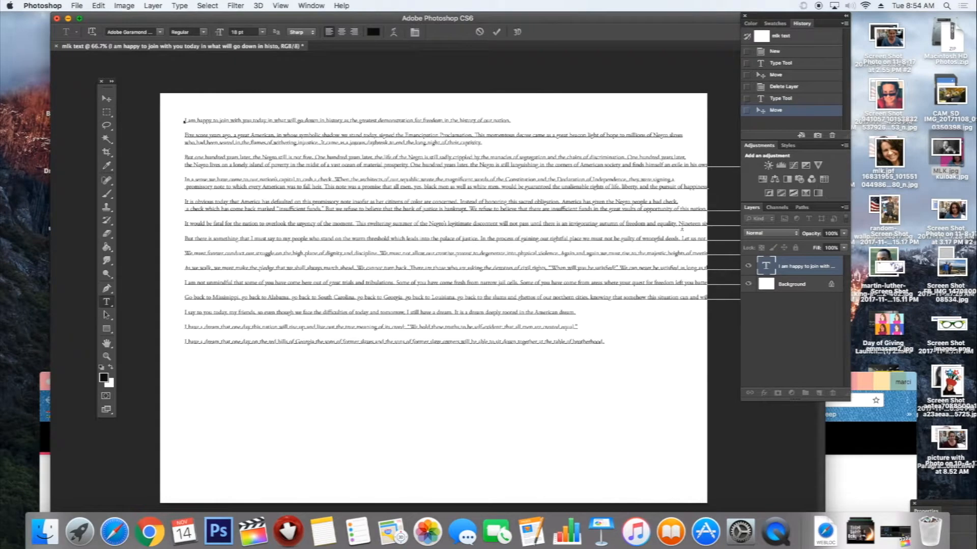
{"action": "key", "text": "Return"}
{"action": "left_click", "coordinate": [685, 247]}
{"action": "key", "text": "Return"}
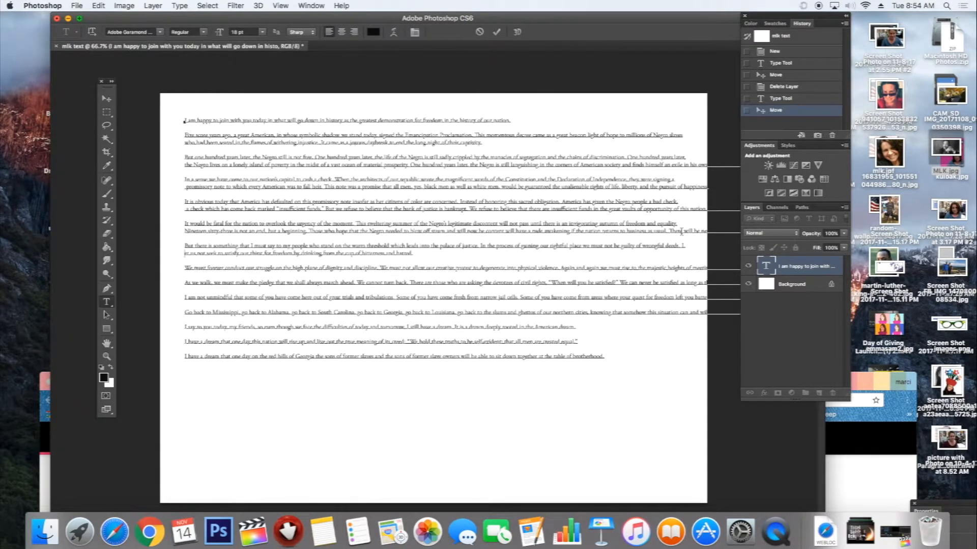
Break the overlong lines of the "It would be fatal" and "We must forever conduct" paragraphs inside the canvas's right edge.
{"action": "left_click", "coordinate": [682, 231]}
{"action": "key", "text": "Return"}
{"action": "left_click", "coordinate": [685, 275]}
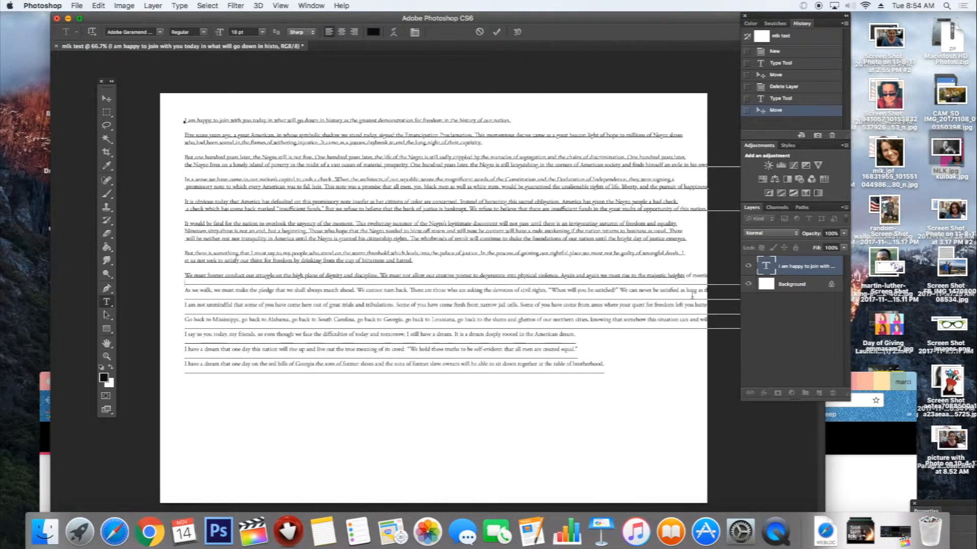
{"action": "key", "text": "Return"}
{"action": "left_click", "coordinate": [682, 282]}
{"action": "key", "text": "Return"}
Break the first two lines of the "As we walk" paragraph and the first line of "I am not unmindful" within the canvas.
{"action": "left_click", "coordinate": [679, 305]}
{"action": "key", "text": "Return"}
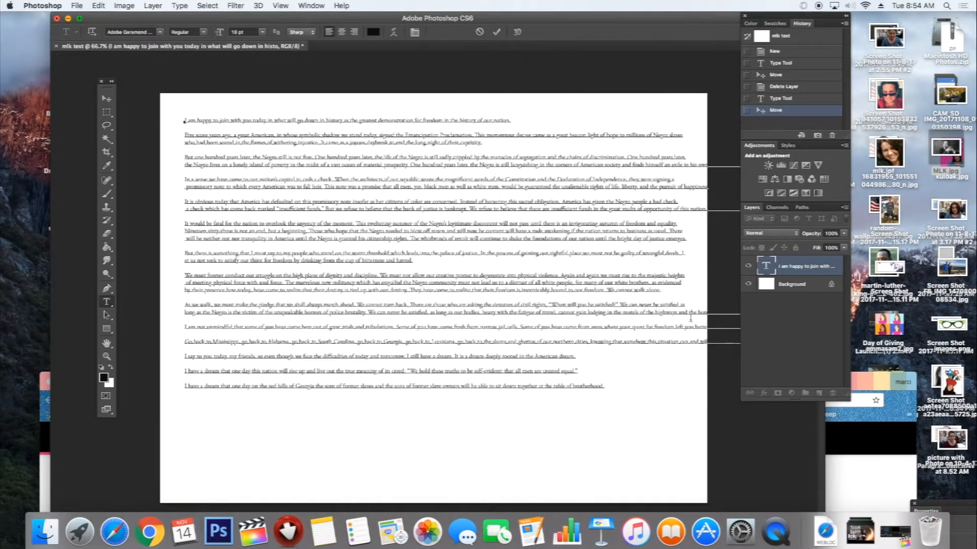
{"action": "left_click", "coordinate": [688, 312]}
{"action": "key", "text": "Return"}
{"action": "left_click", "coordinate": [683, 335]}
{"action": "key", "text": "Return"}
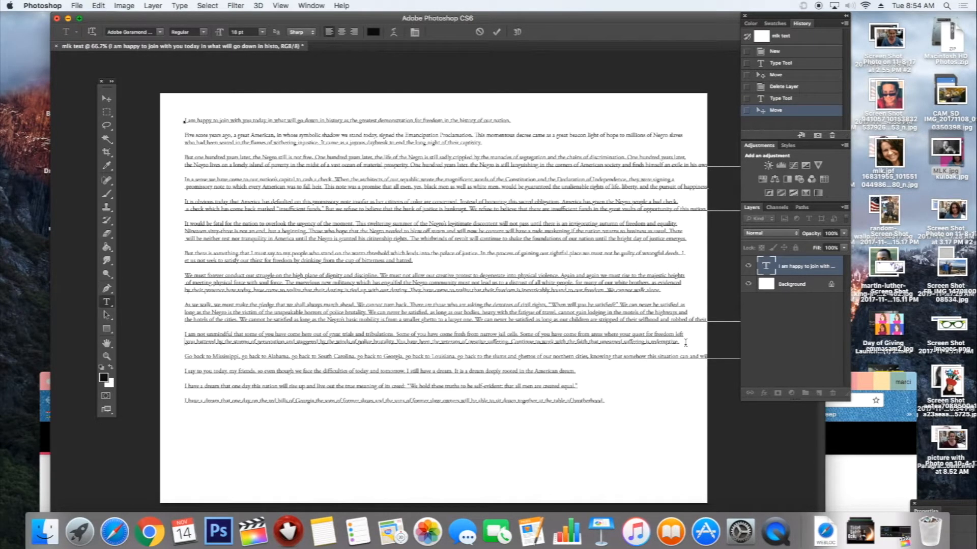
Wrap the "Go back to Mississippi" paragraph after "situation" and remove an extra blank line below it.
{"action": "left_click", "coordinate": [679, 361]}
{"action": "key", "text": "Return"}
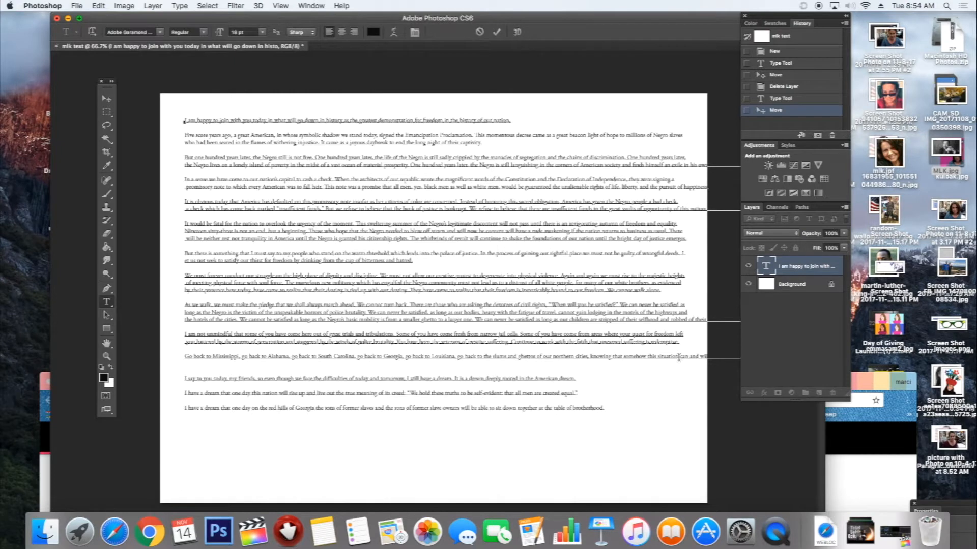
{"action": "left_click", "coordinate": [679, 357]}
{"action": "key", "text": "Return"}
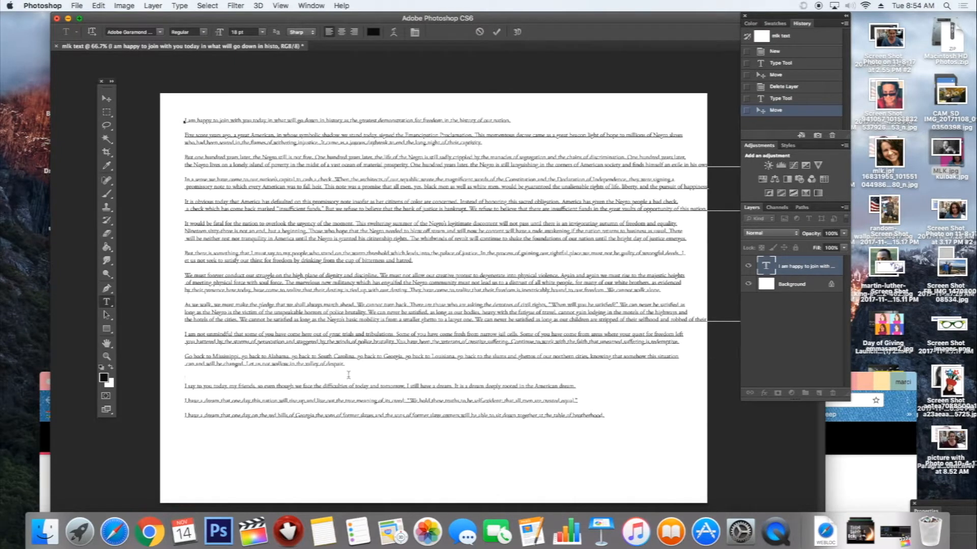
{"action": "key", "text": "BackSpace"}
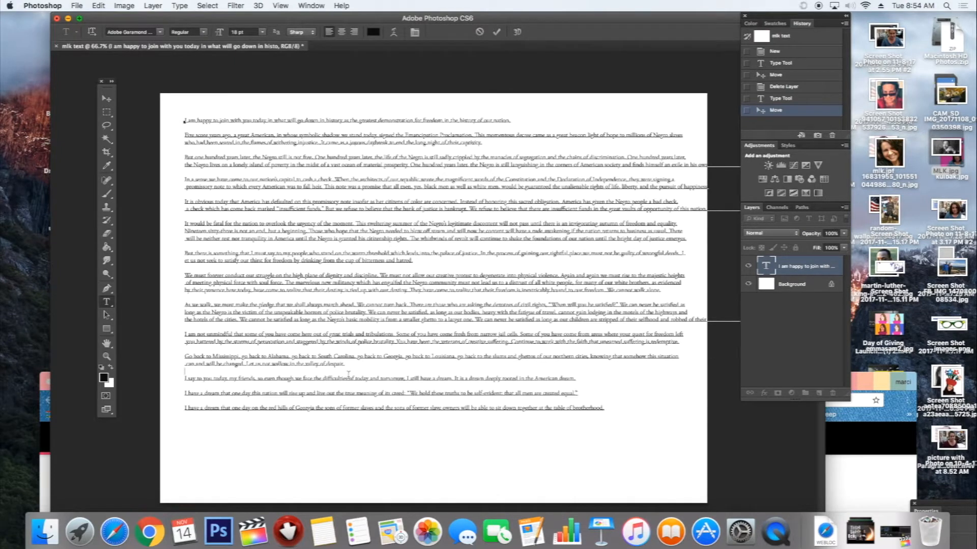
Break the second lines of the "But one hundred years later" and "In a sense" paragraphs inside the canvas's right edge.
{"action": "left_click", "coordinate": [683, 168]}
{"action": "key", "text": "Return"}
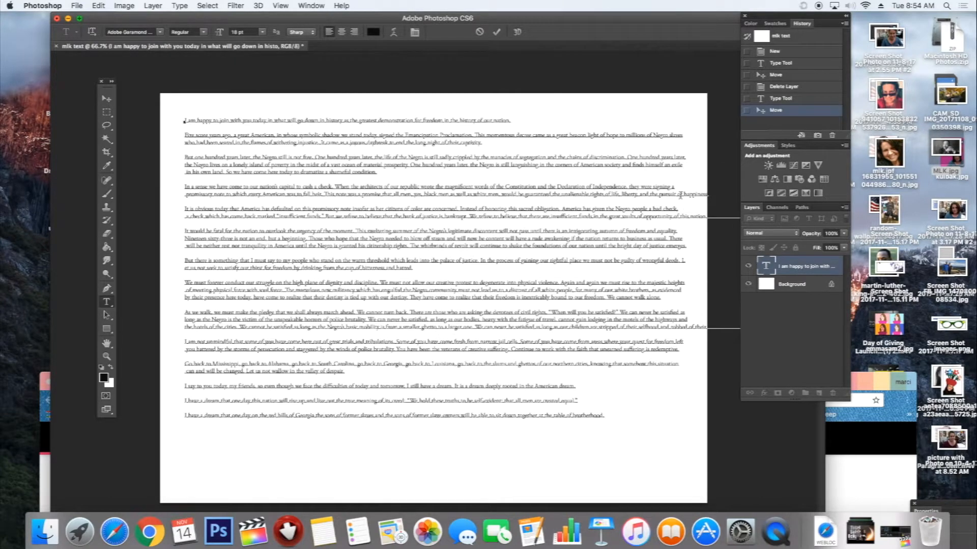
{"action": "left_click", "coordinate": [677, 195]}
{"action": "key", "text": "Return"}
Insert line breaks through the middle lines of the "It is obvious today" paragraph to fit them within the canvas.
{"action": "left_click", "coordinate": [674, 224]}
{"action": "key", "text": "Return"}
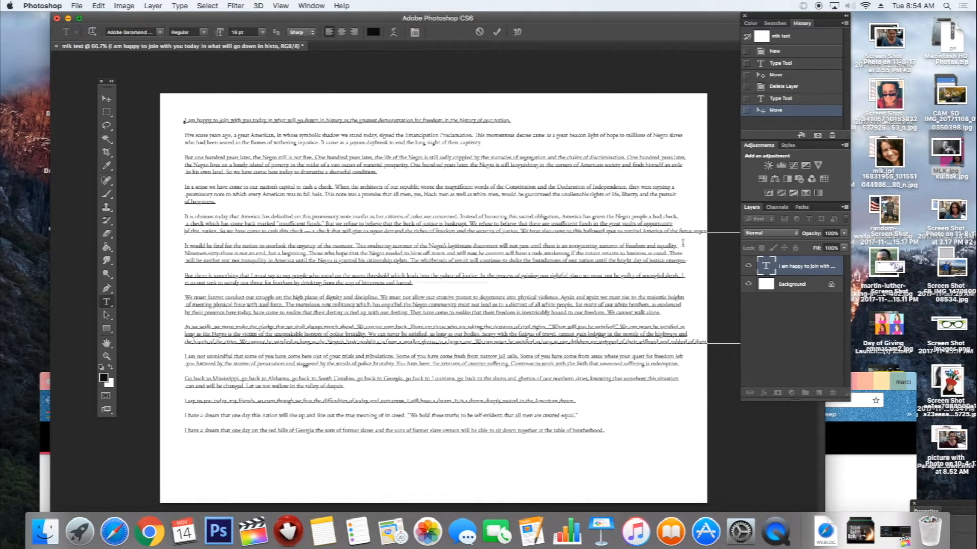
{"action": "left_click", "coordinate": [678, 231]}
{"action": "key", "text": "Return"}
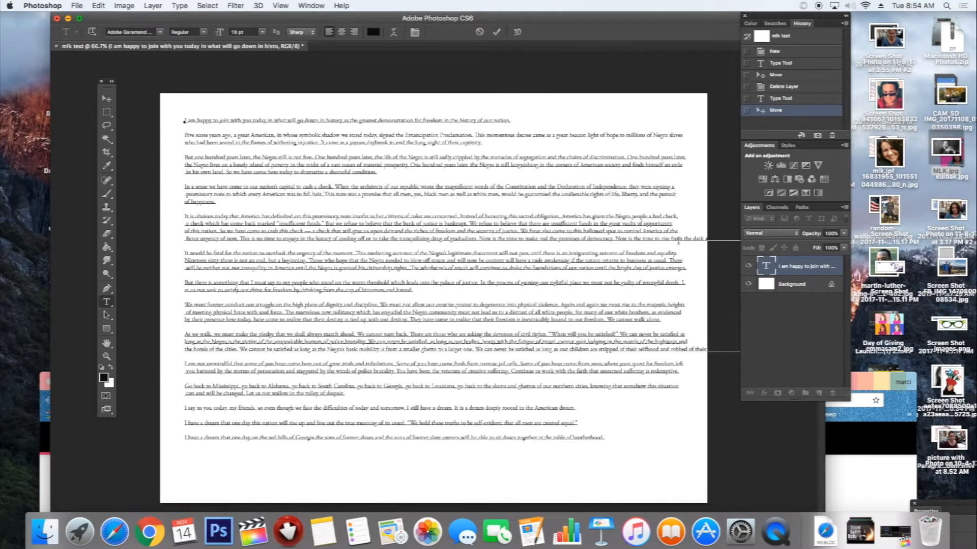
{"action": "left_click", "coordinate": [685, 245]}
{"action": "key", "text": "Return"}
{"action": "key", "text": "BackSpace"}
{"action": "left_click", "coordinate": [684, 246]}
{"action": "key", "text": "Return"}
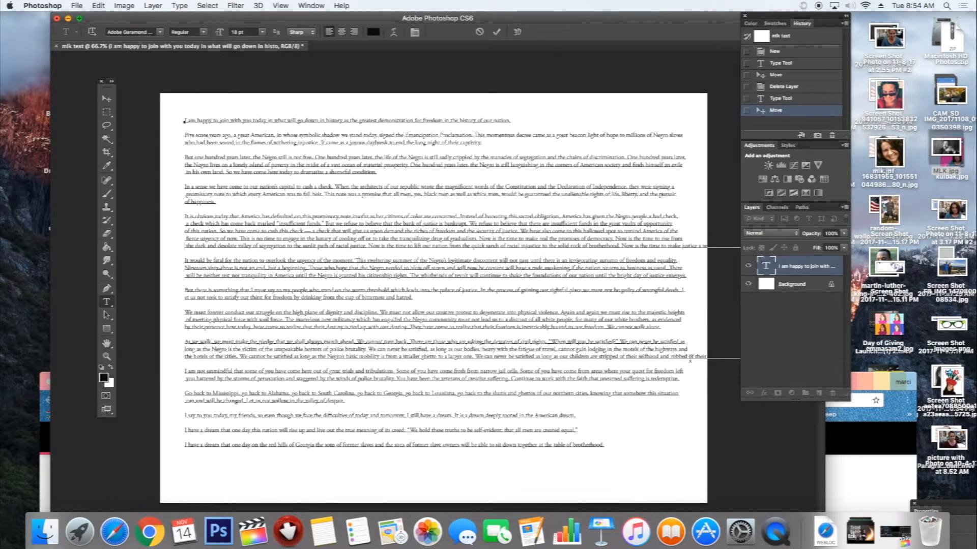
Break the remaining overlong lines of the "As we walk" and "It is obvious today" paragraphs so all text fits the canvas.
{"action": "left_click", "coordinate": [689, 357]}
{"action": "key", "text": "Return"}
{"action": "left_click", "coordinate": [682, 246]}
{"action": "key", "text": "Return"}
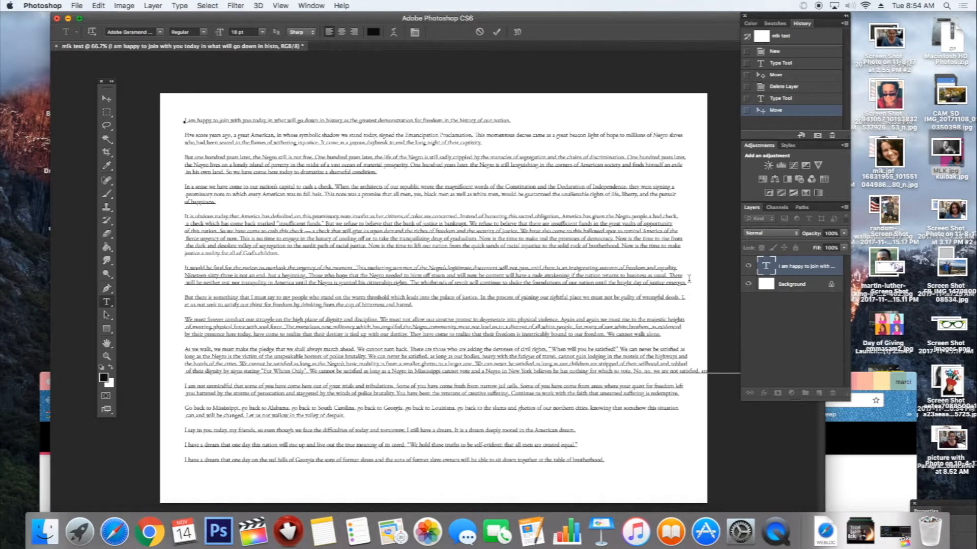
{"action": "left_click", "coordinate": [701, 371]}
{"action": "key", "text": "Return"}
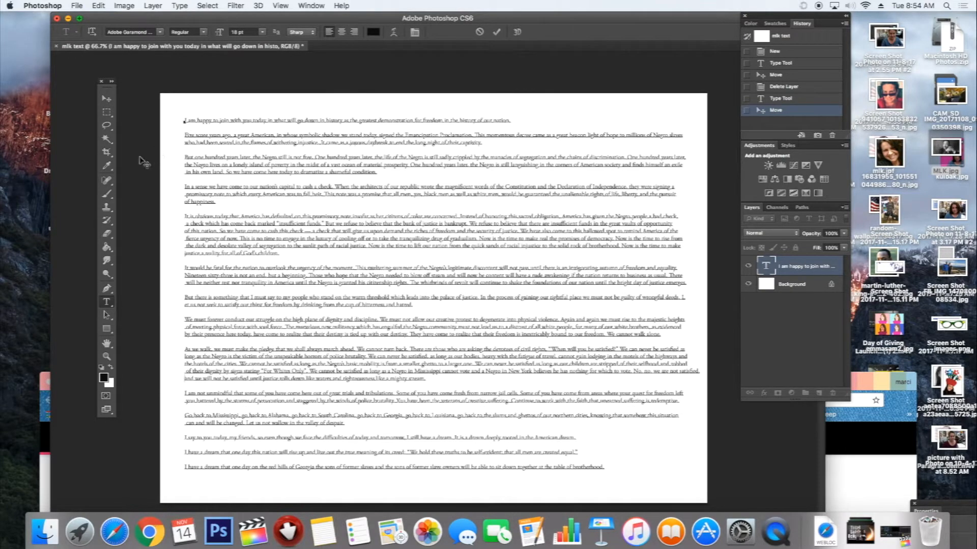
Select the whole speech with a rectangular marquee and define it as a brush preset named "dream speech".
{"action": "left_click", "coordinate": [107, 114]}
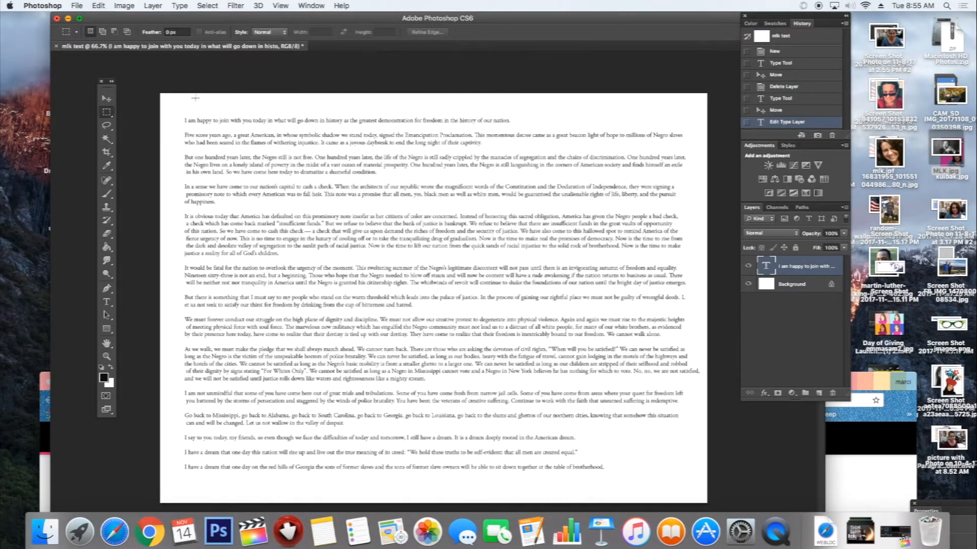
{"action": "left_click_drag", "start_coordinate": [172, 106], "coordinate": [703, 493]}
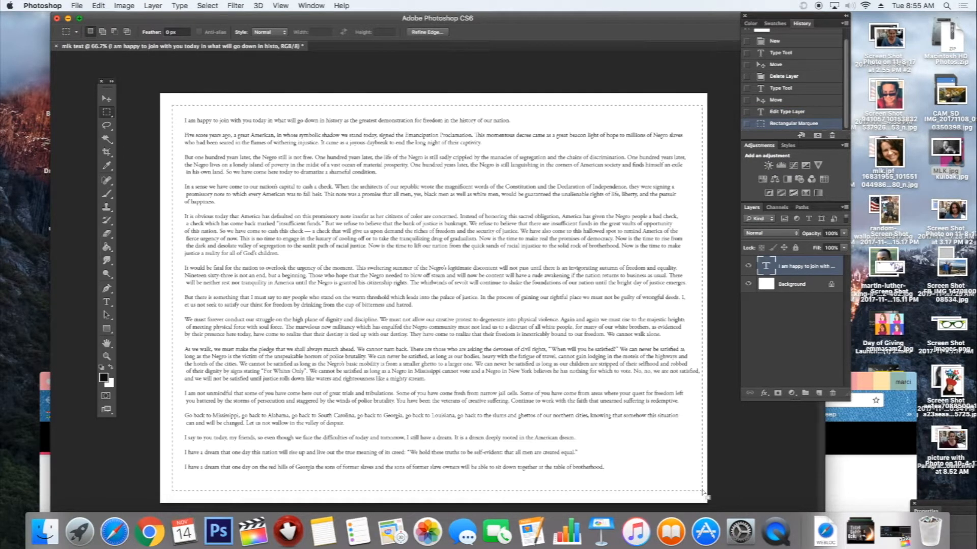
{"action": "left_click", "coordinate": [98, 5]}
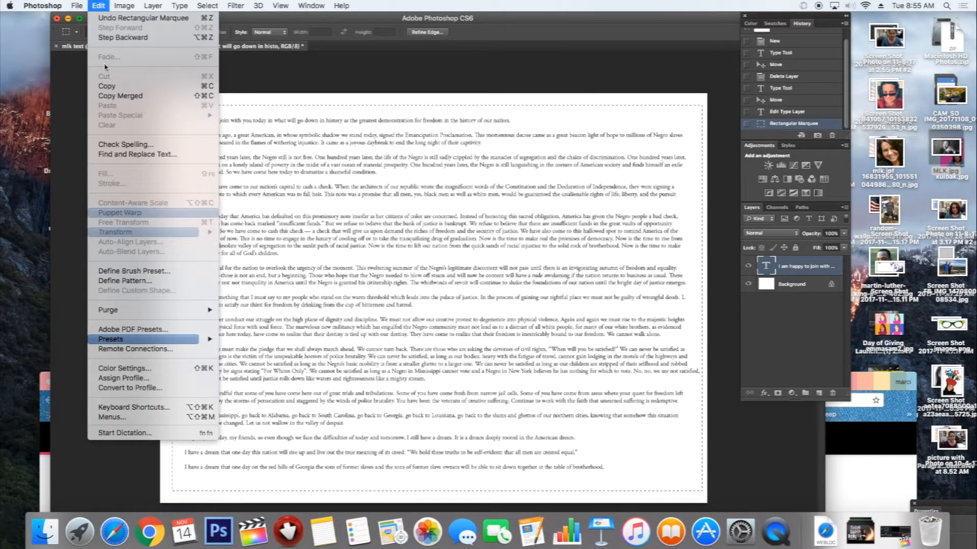
{"action": "left_click", "coordinate": [173, 276]}
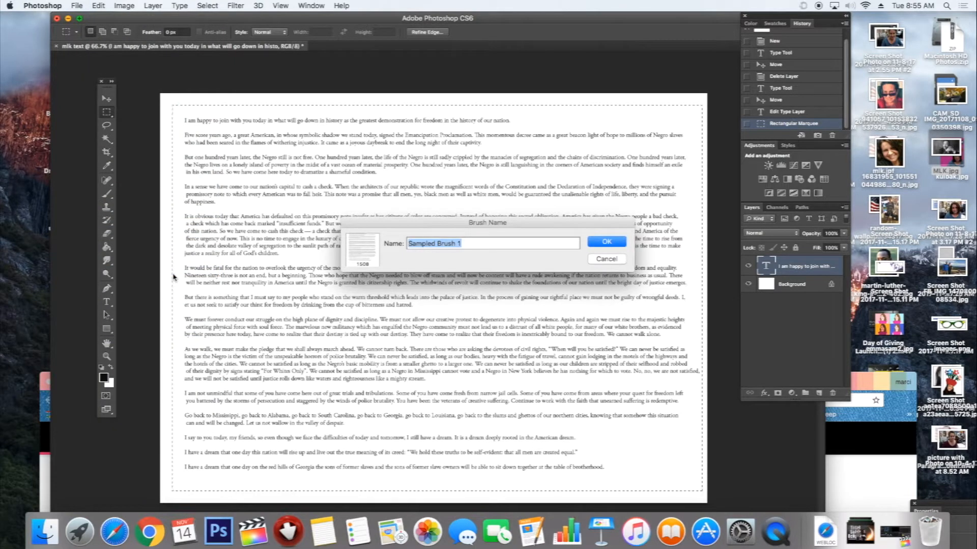
{"action": "type", "text": "dream"}
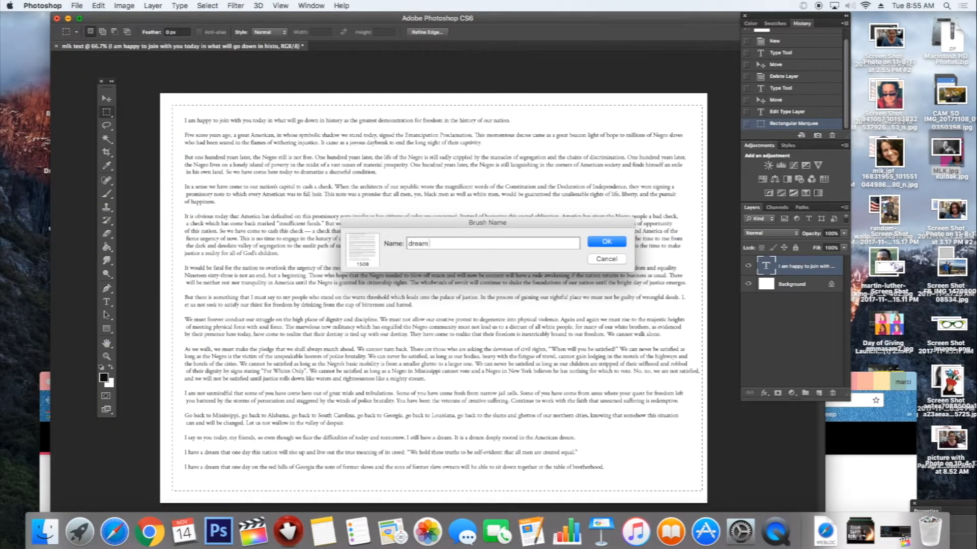
{"action": "type", "text": " speech"}
{"action": "key", "text": "Return"}
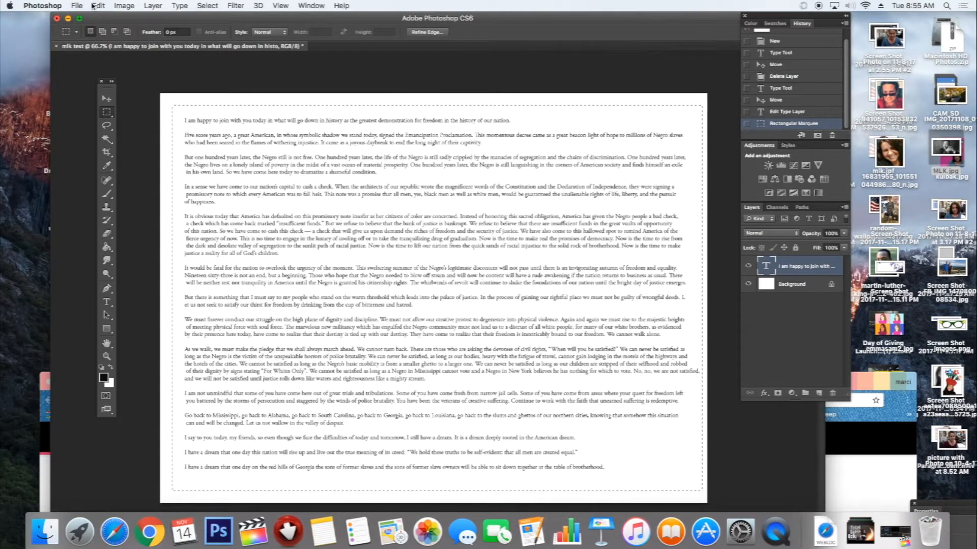
Add a new layer named MLK above the speech text and clear the marquee selection.
{"action": "left_click", "coordinate": [153, 6]}
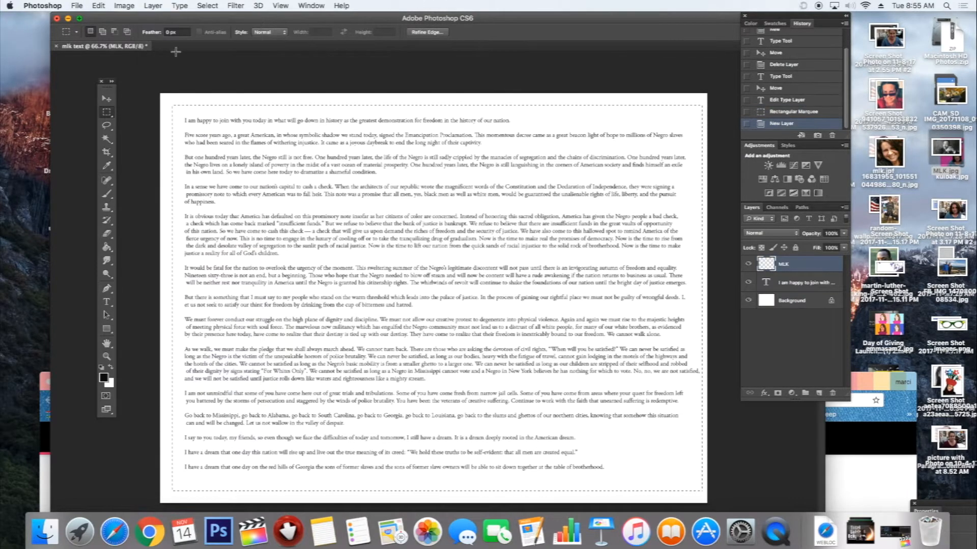
{"action": "key", "text": "super+d"}
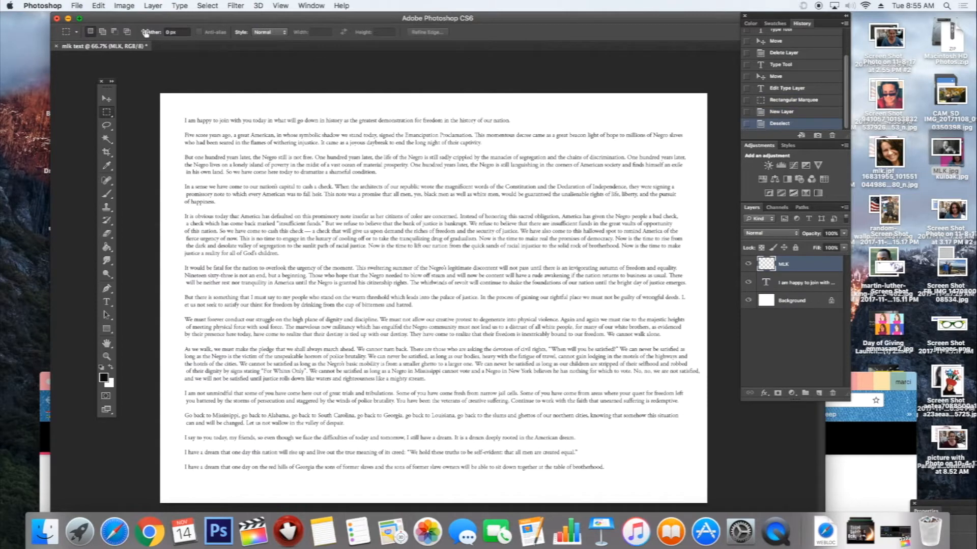
Create a new 1600 x 1200 pixel document named mlk with a white background.
{"action": "left_click", "coordinate": [76, 6]}
{"action": "key", "text": "super+n"}
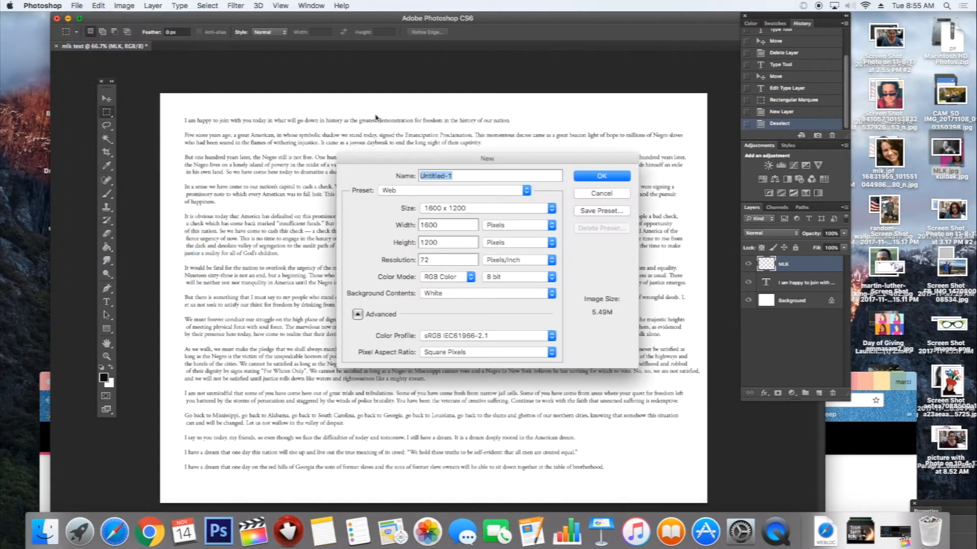
{"action": "type", "text": "mlk"}
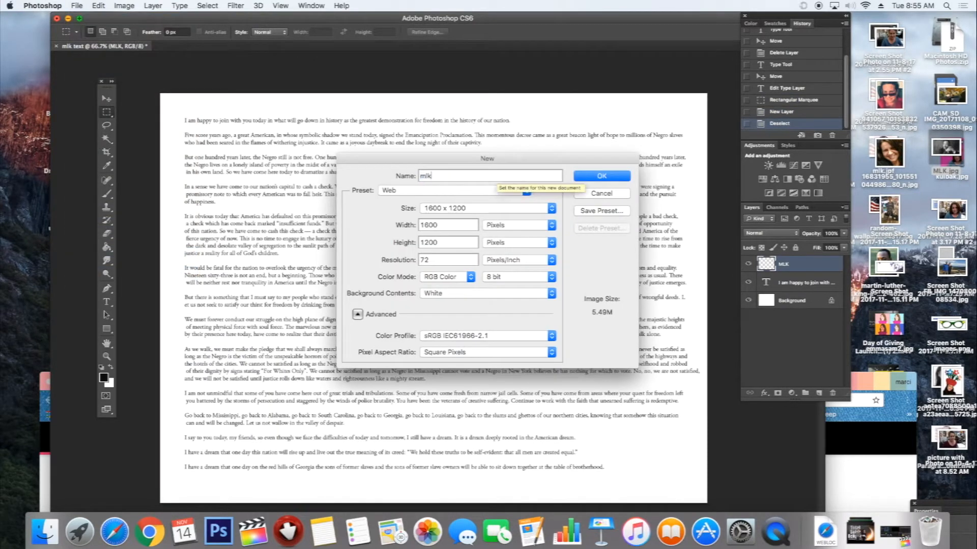
{"action": "key", "text": "Return"}
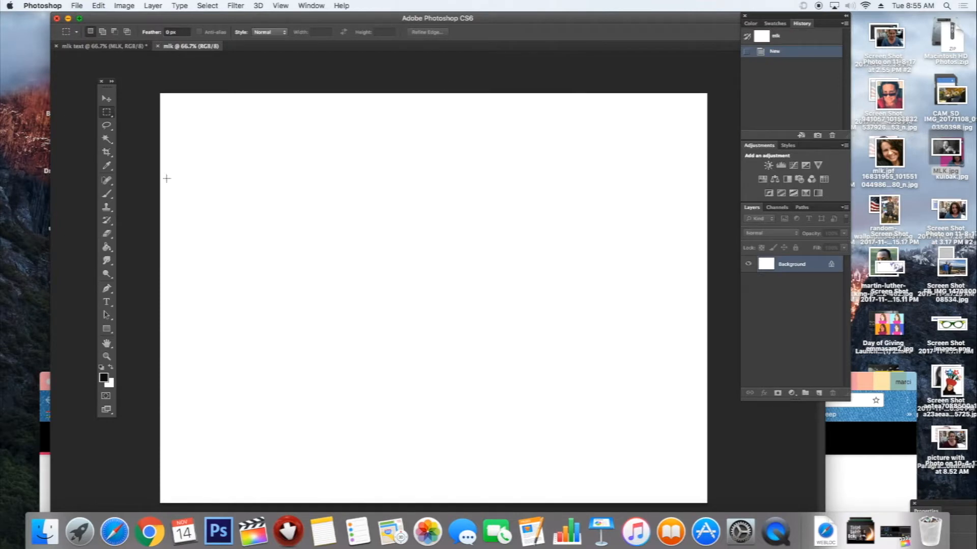
Try placing the color Martin Luther King portrait with the green background into the mlk document.
{"action": "left_click_drag", "start_coordinate": [887, 260], "coordinate": [460, 207]}
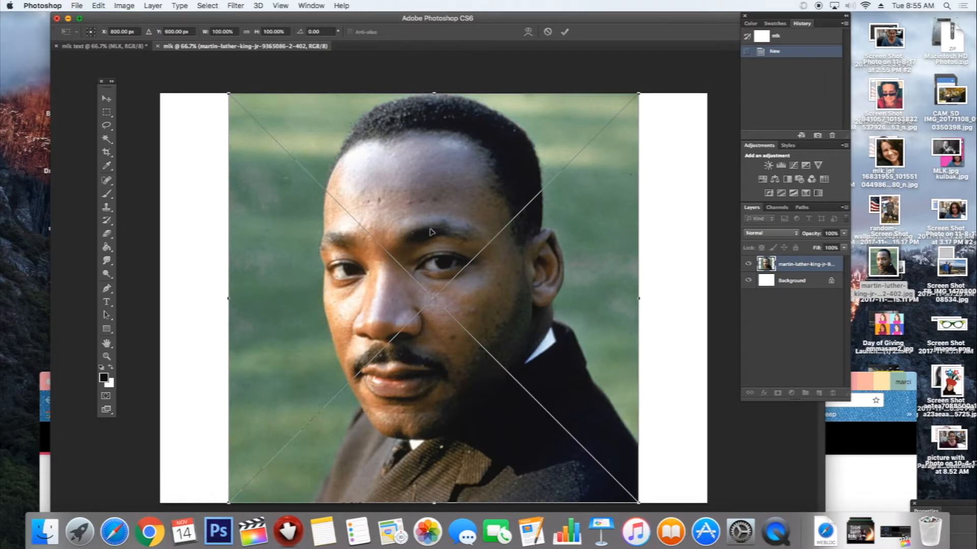
{"action": "key", "text": "Escape"}
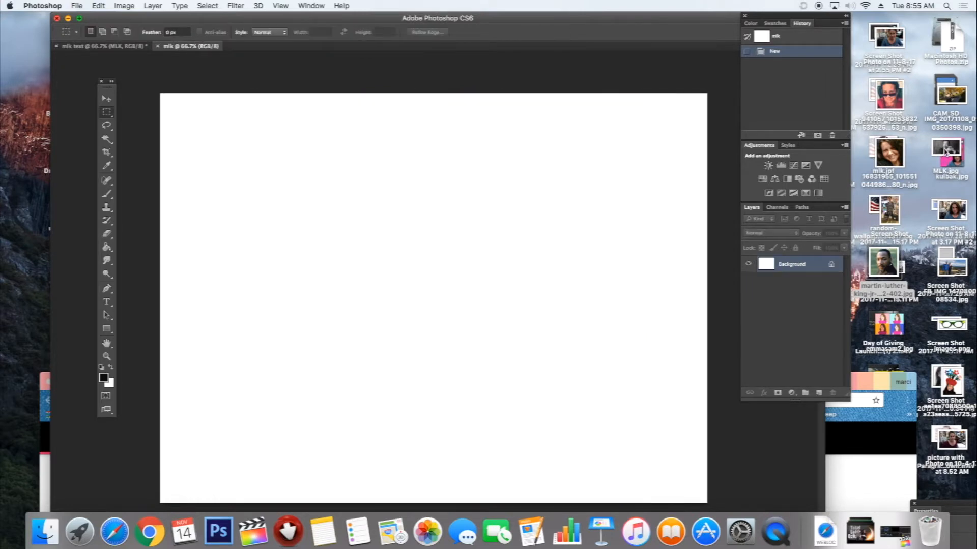
Place the black-and-white MLK.jpg portrait into the mlk document, enlarge it to cover nearly the whole canvas, and commit the placement.
{"action": "left_click_drag", "start_coordinate": [946, 150], "coordinate": [528, 250]}
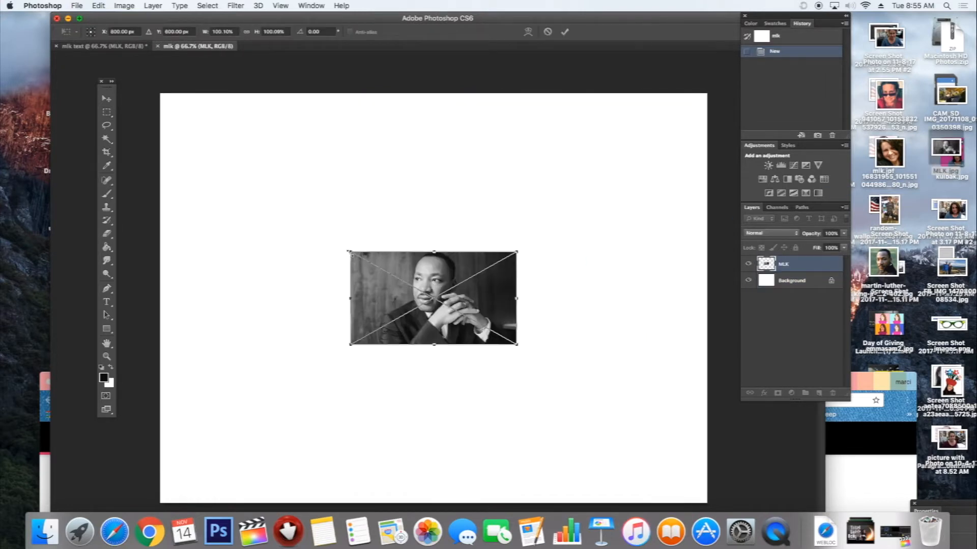
{"action": "left_click_drag", "start_coordinate": [349, 251], "coordinate": [160, 107]}
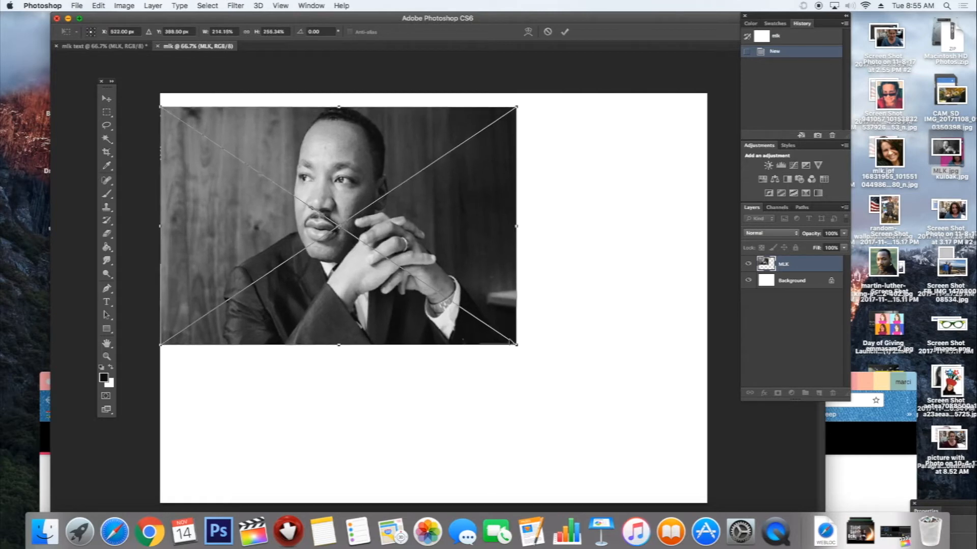
{"action": "left_click_drag", "start_coordinate": [516, 345], "coordinate": [817, 504]}
{"action": "left_click_drag", "start_coordinate": [690, 460], "coordinate": [621, 448]}
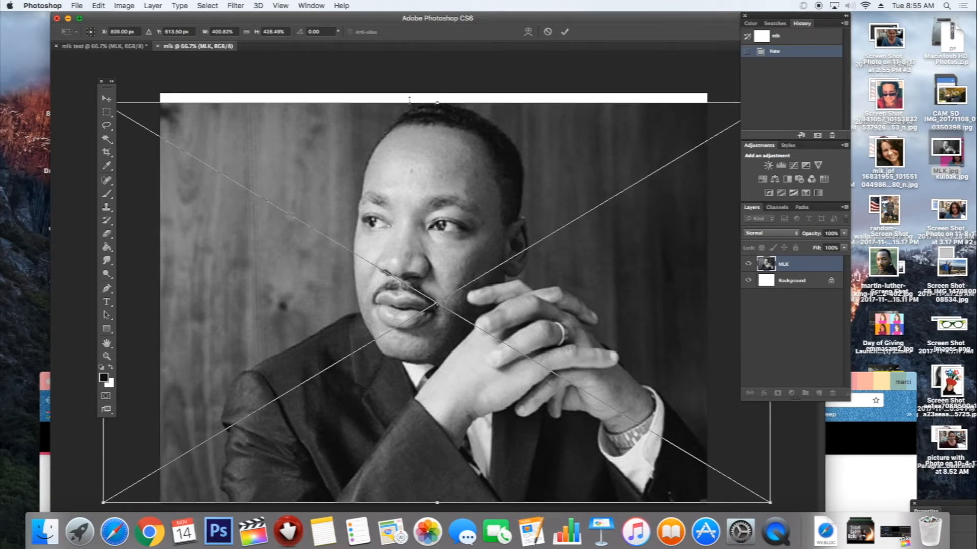
{"action": "left_click_drag", "start_coordinate": [386, 133], "coordinate": [291, 124]}
{"action": "left_click_drag", "start_coordinate": [672, 95], "coordinate": [756, 87]}
{"action": "left_click_drag", "start_coordinate": [582, 169], "coordinate": [629, 183]}
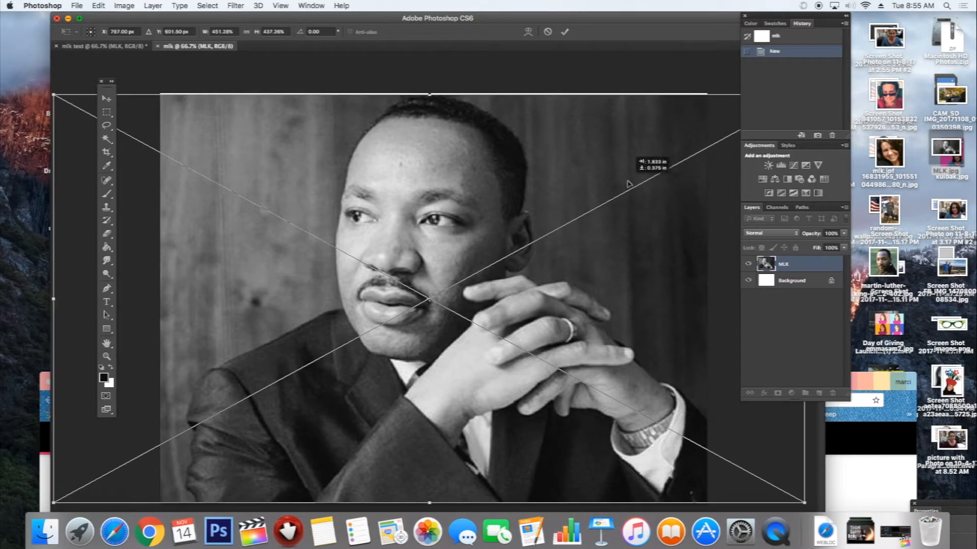
{"action": "key", "text": "Return"}
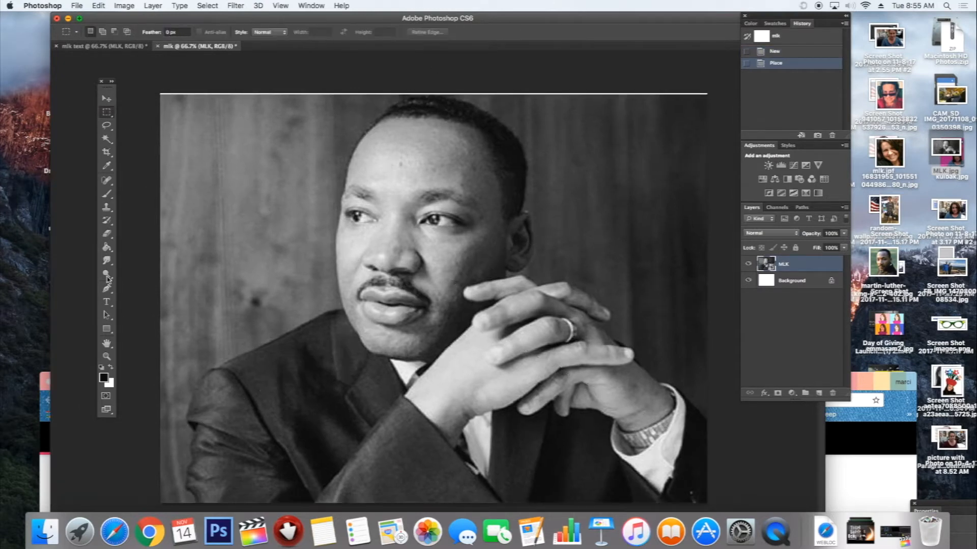
Apply the Stamp sketch filter to the MLK portrait layer with a Light/Dark Balance of 32.
{"action": "left_click", "coordinate": [236, 4]}
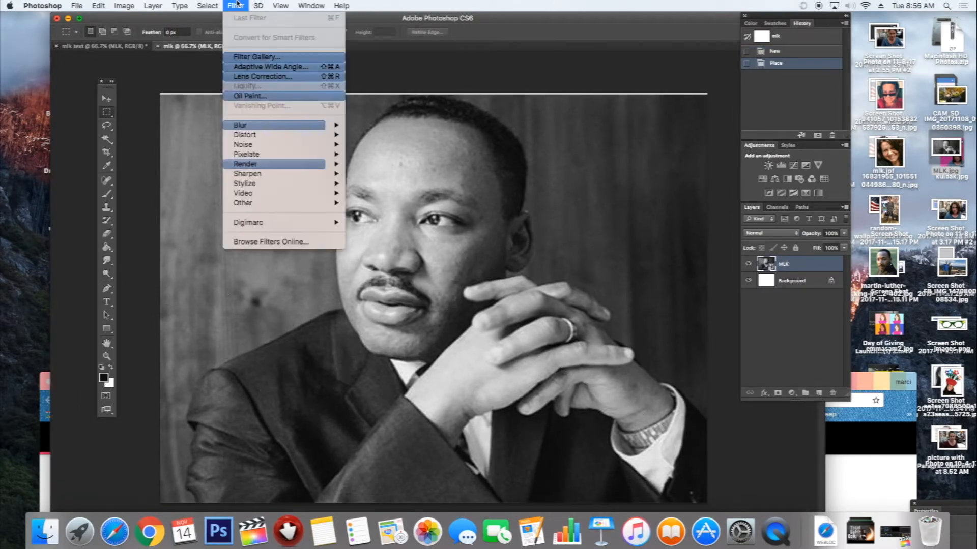
{"action": "left_click", "coordinate": [248, 57]}
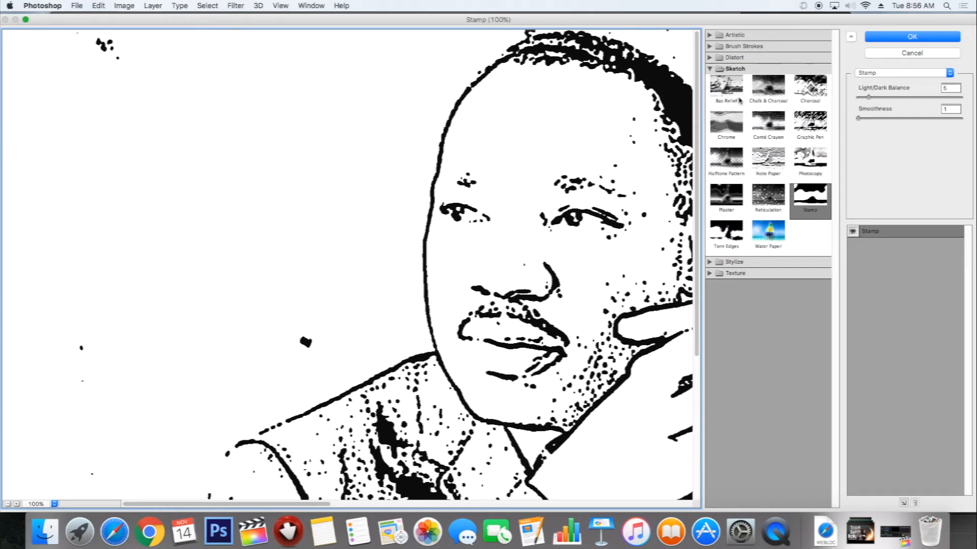
{"action": "left_click", "coordinate": [710, 69]}
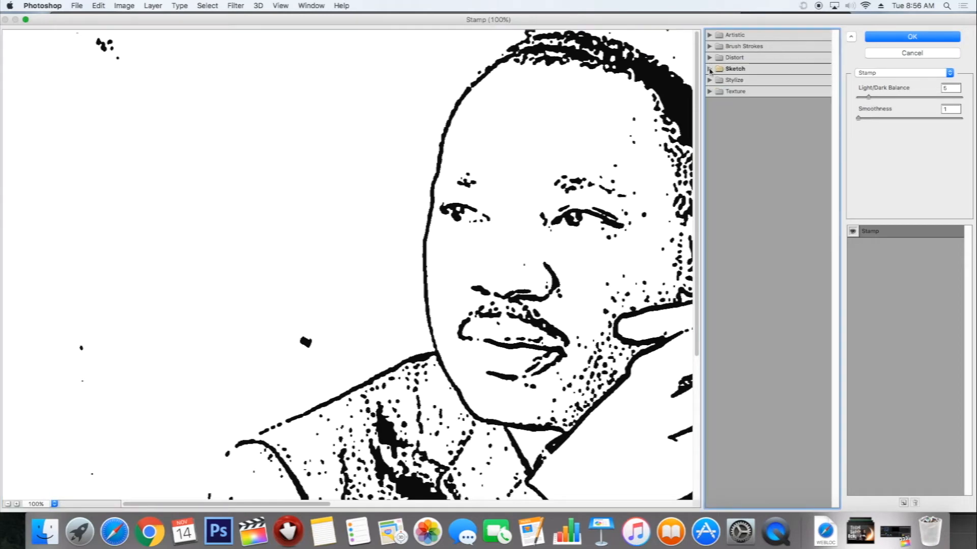
{"action": "left_click", "coordinate": [711, 69]}
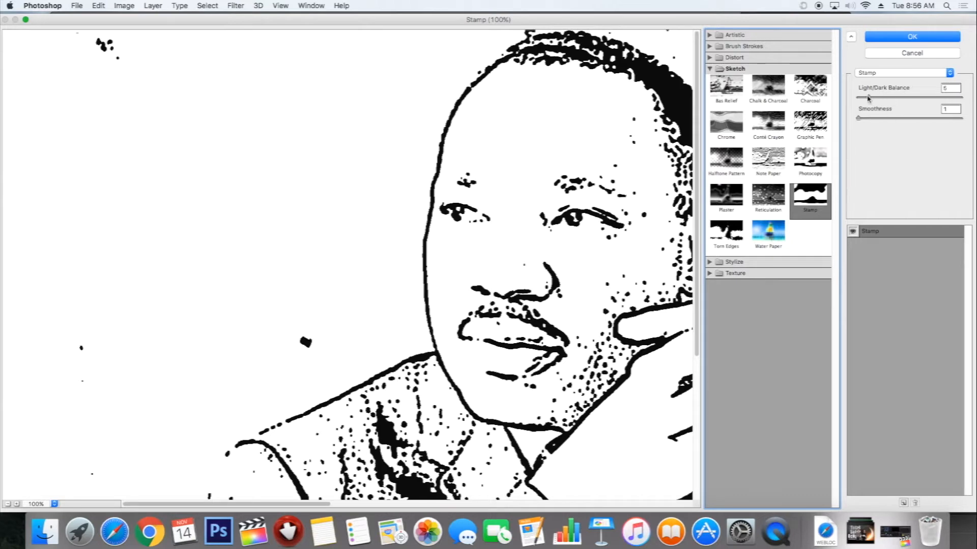
{"action": "left_click_drag", "start_coordinate": [868, 98], "coordinate": [905, 98]}
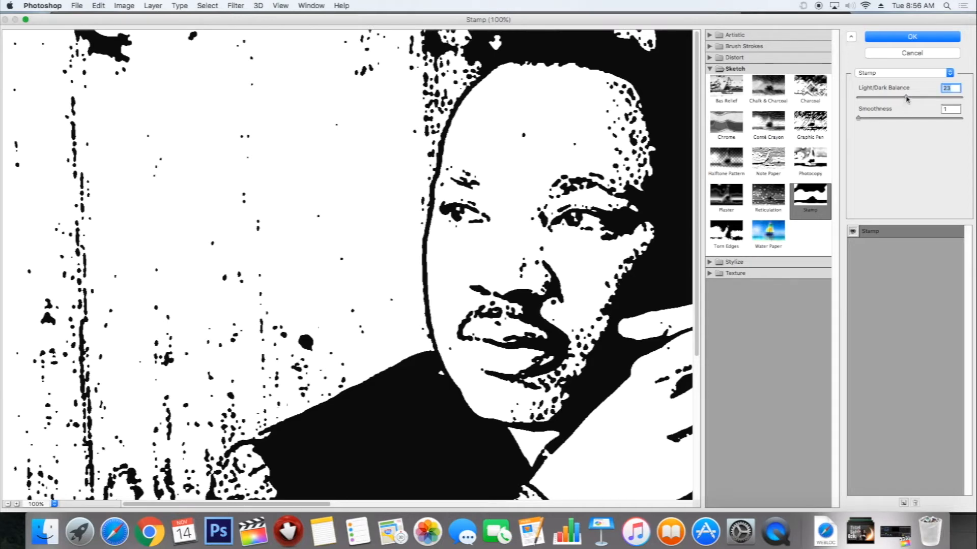
{"action": "left_click_drag", "start_coordinate": [906, 98], "coordinate": [923, 100]}
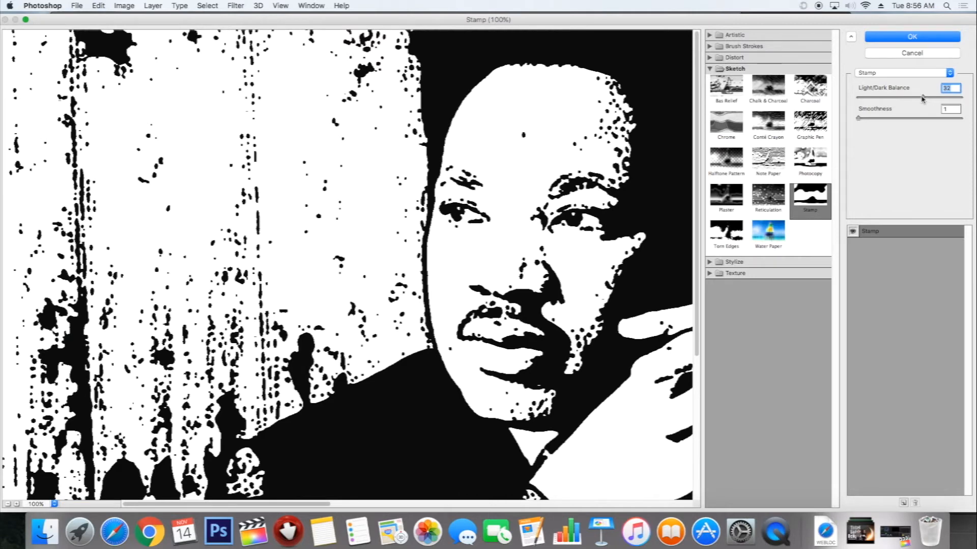
{"action": "left_click", "coordinate": [925, 37]}
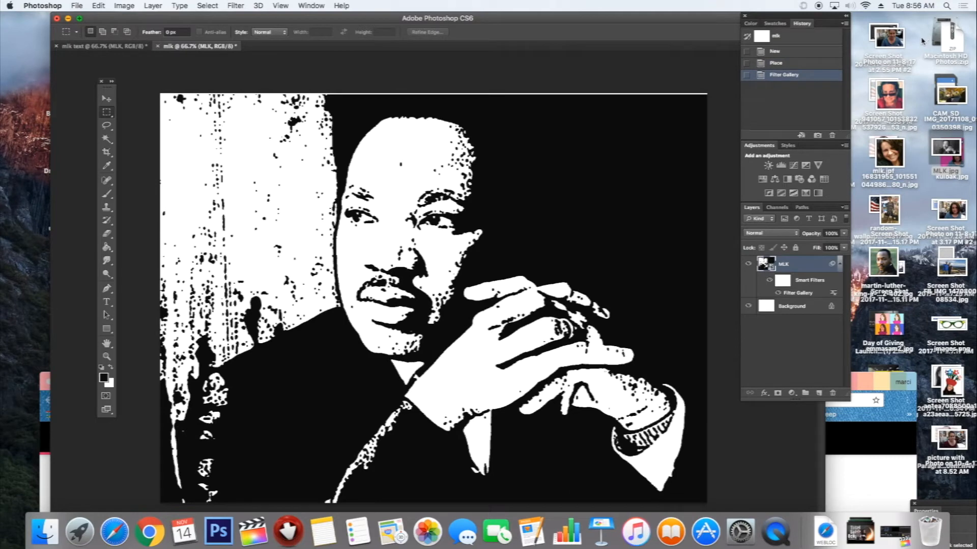
Select the black area beside the face with the Magic Wand and extend the selection to all similar black areas.
{"action": "left_click", "coordinate": [107, 139]}
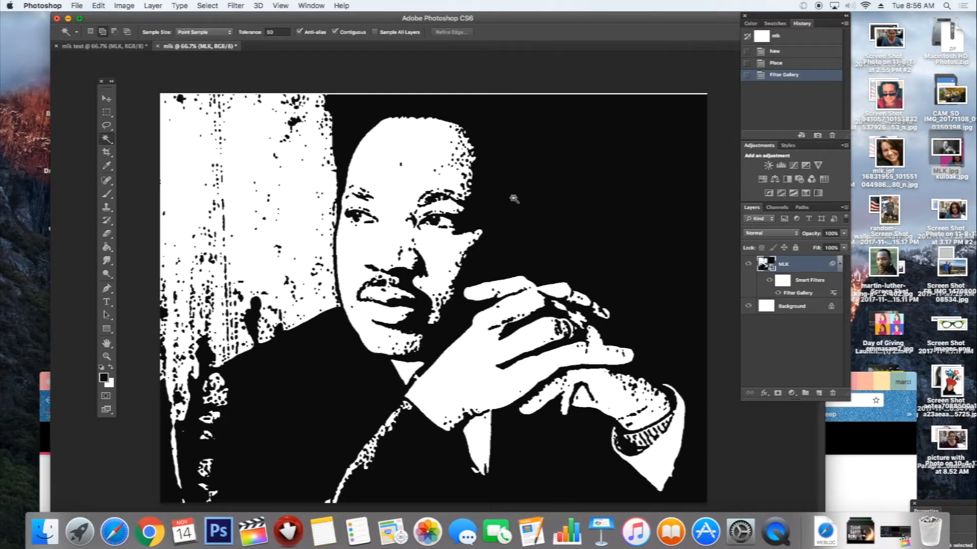
{"action": "left_click", "coordinate": [514, 198]}
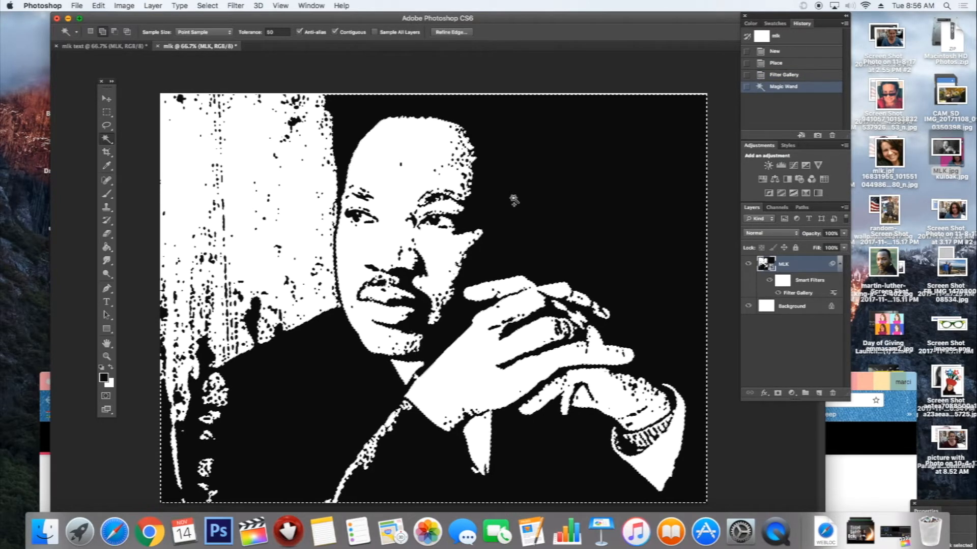
{"action": "right_click", "coordinate": [514, 200]}
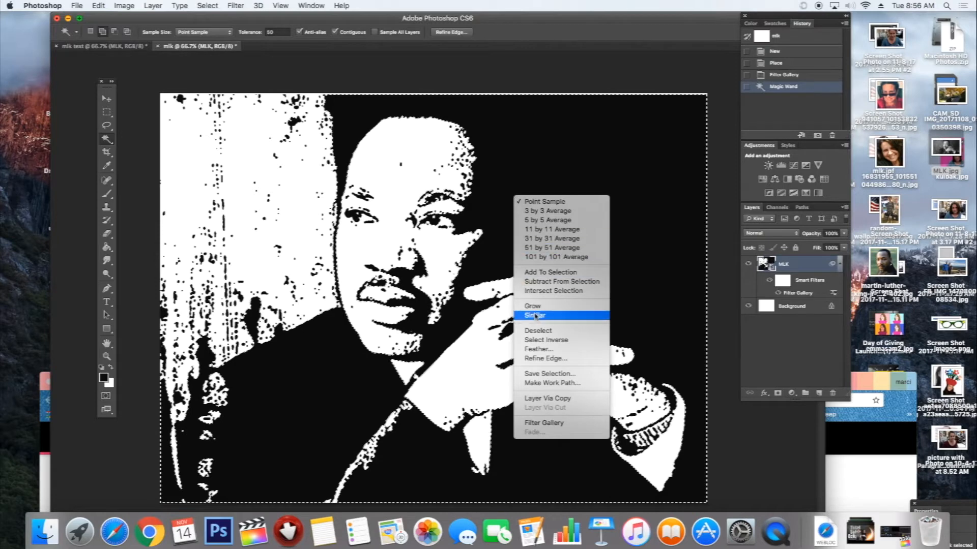
{"action": "left_click", "coordinate": [536, 316]}
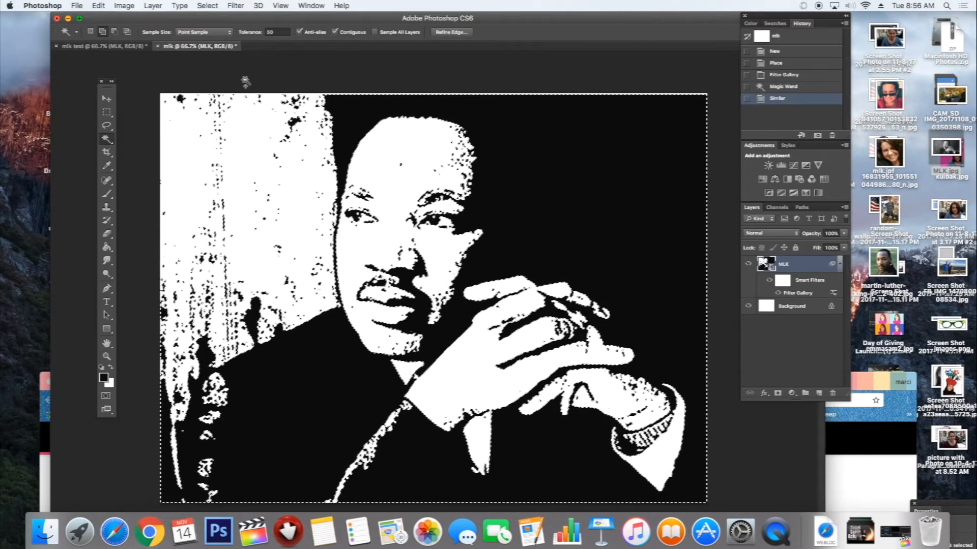
Add a new layer named stamp above the portrait and hide the MLK layer, keeping the selection active.
{"action": "left_click", "coordinate": [161, 5]}
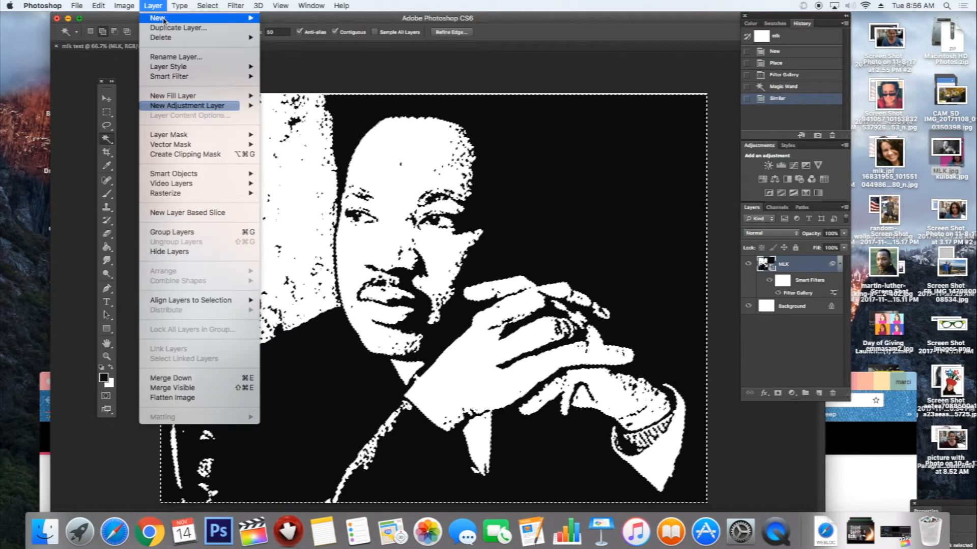
{"action": "mouse_move", "coordinate": [163, 19]}
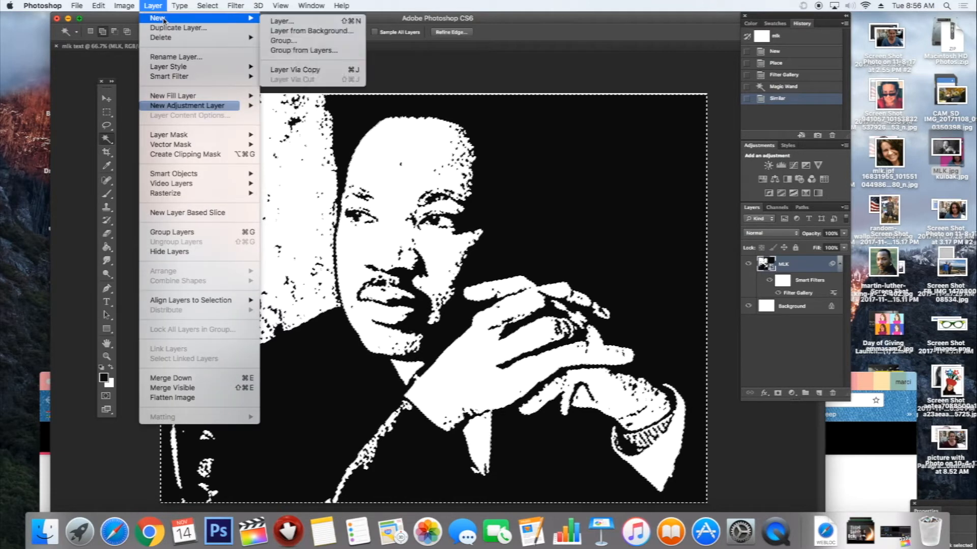
{"action": "left_click", "coordinate": [280, 22]}
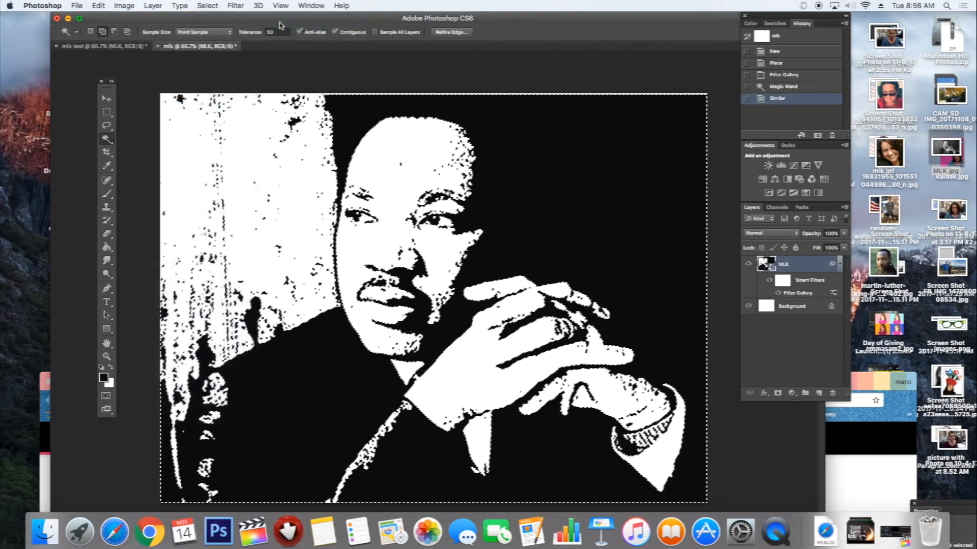
{"action": "type", "text": "stamp"}
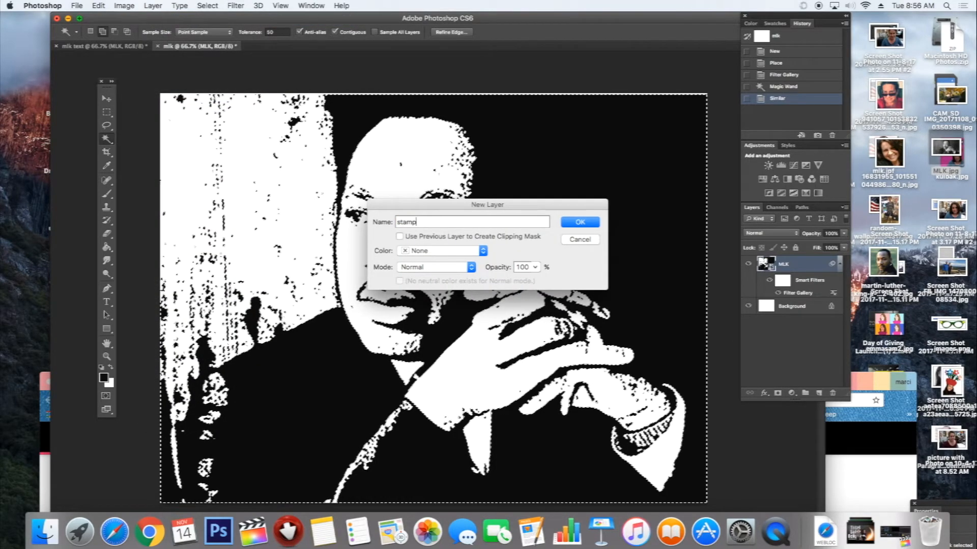
{"action": "key", "text": "Return"}
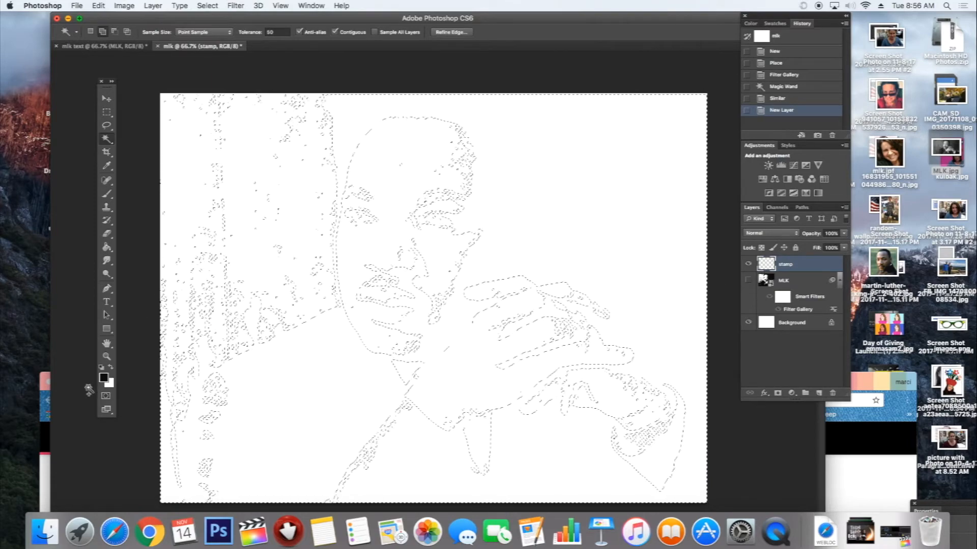
Stamp red (f21439) speech text twice into the selection on the stamp layer, at offset positions, using the 1508 px dream speech brush.
{"action": "left_click", "coordinate": [105, 379]}
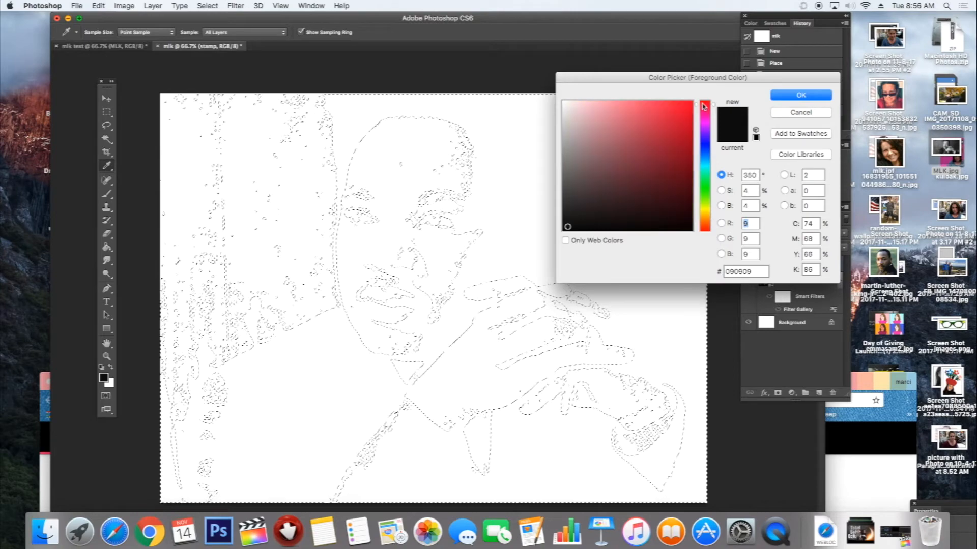
{"action": "left_click", "coordinate": [682, 107]}
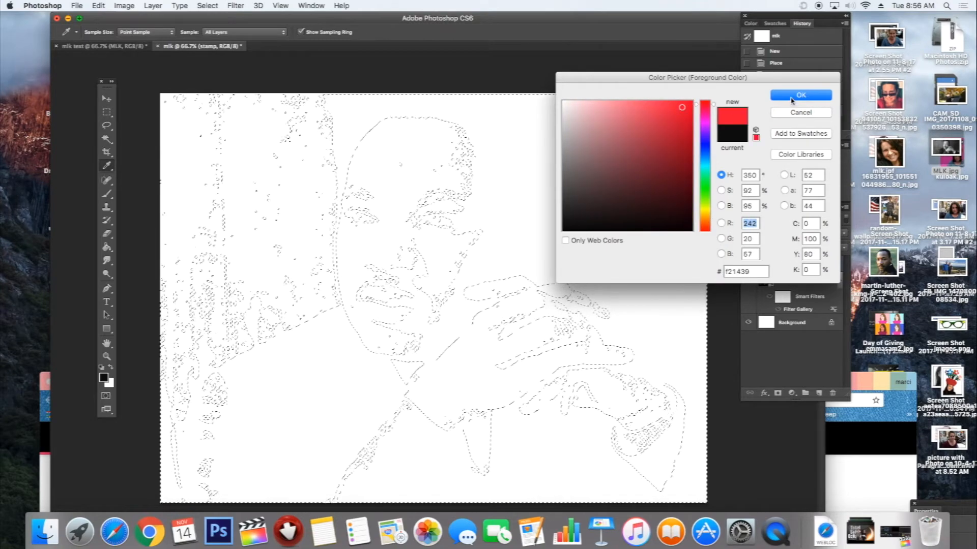
{"action": "left_click", "coordinate": [791, 98]}
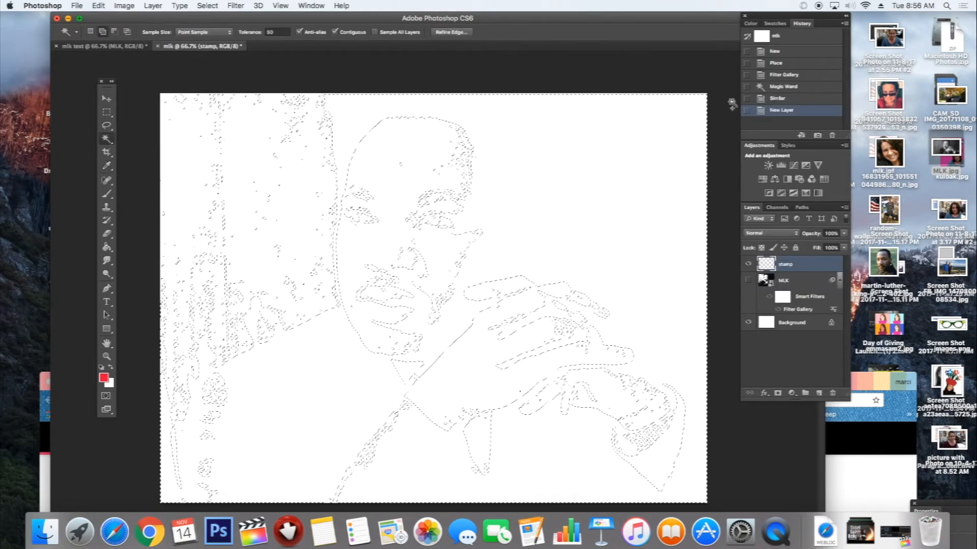
{"action": "left_click", "coordinate": [111, 196]}
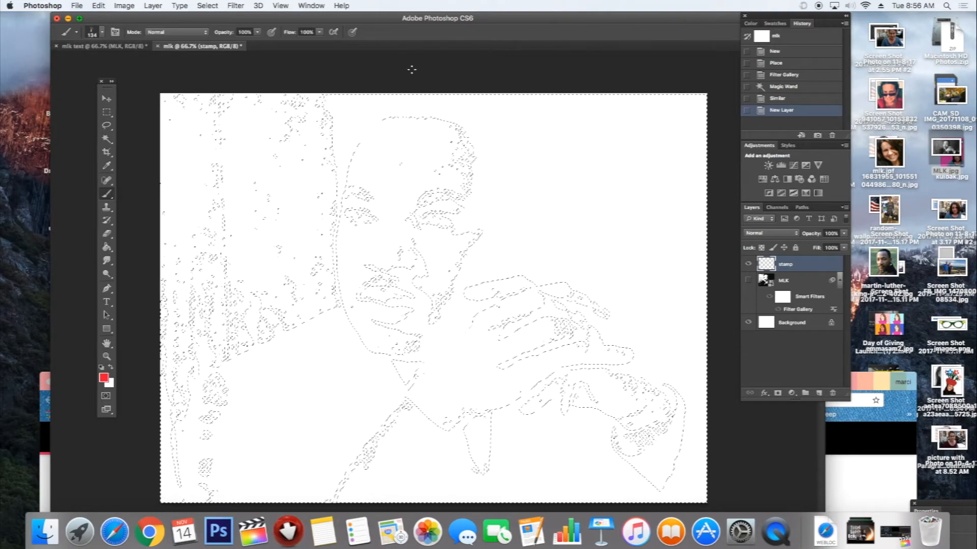
{"action": "left_click", "coordinate": [103, 32]}
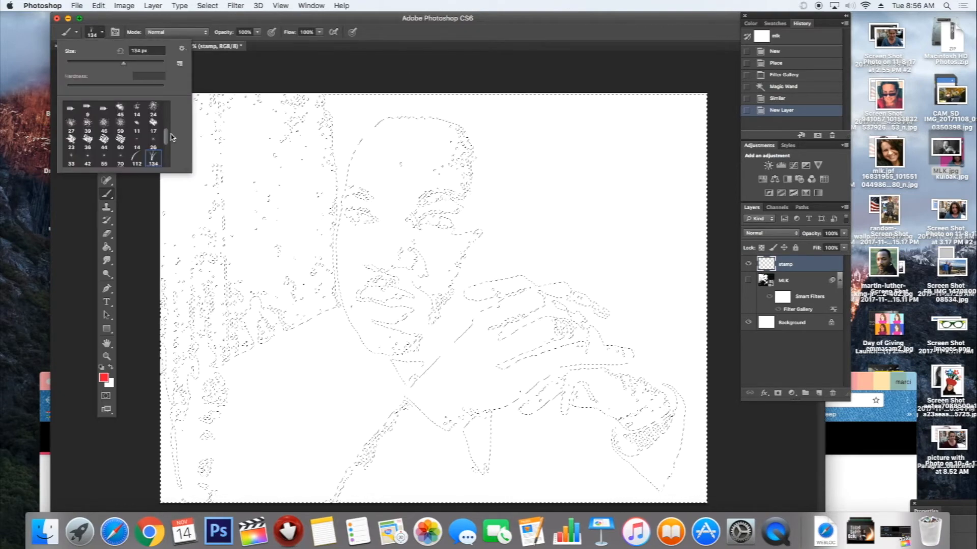
{"action": "left_click_drag", "start_coordinate": [171, 136], "coordinate": [175, 175]}
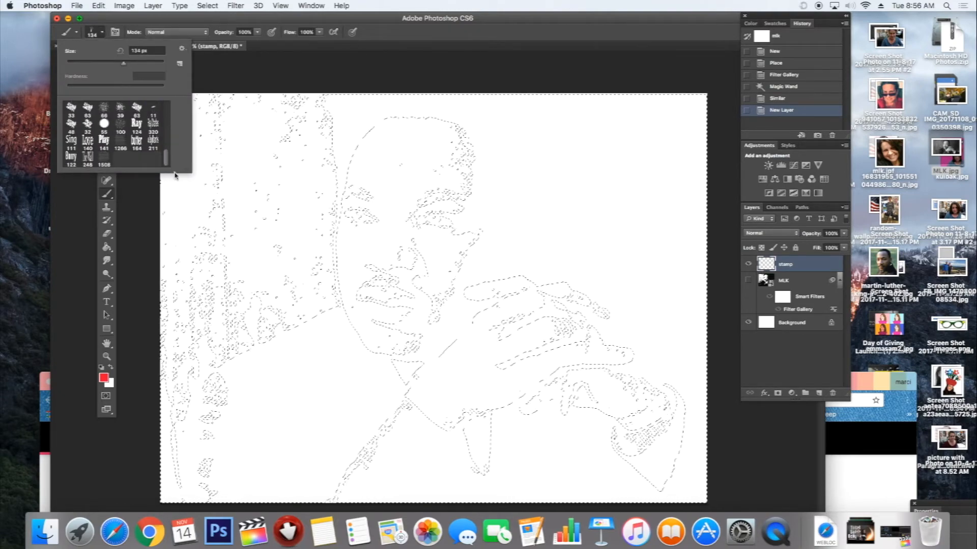
{"action": "left_click", "coordinate": [104, 159]}
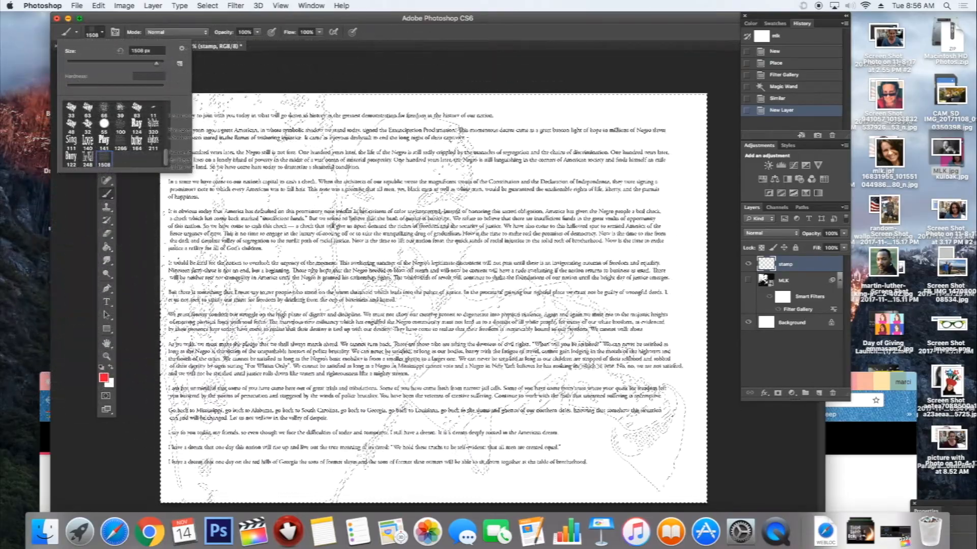
{"action": "left_click", "coordinate": [431, 280]}
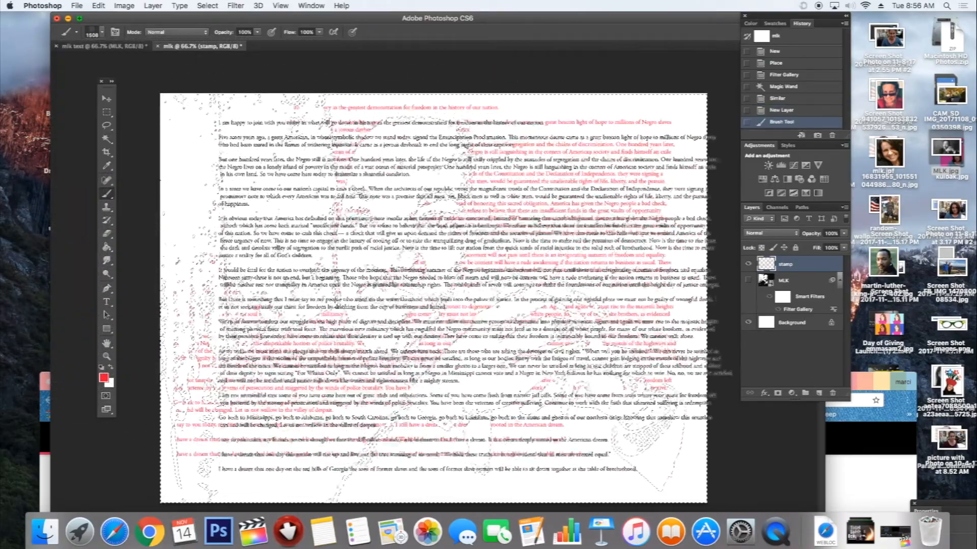
{"action": "left_click", "coordinate": [458, 299]}
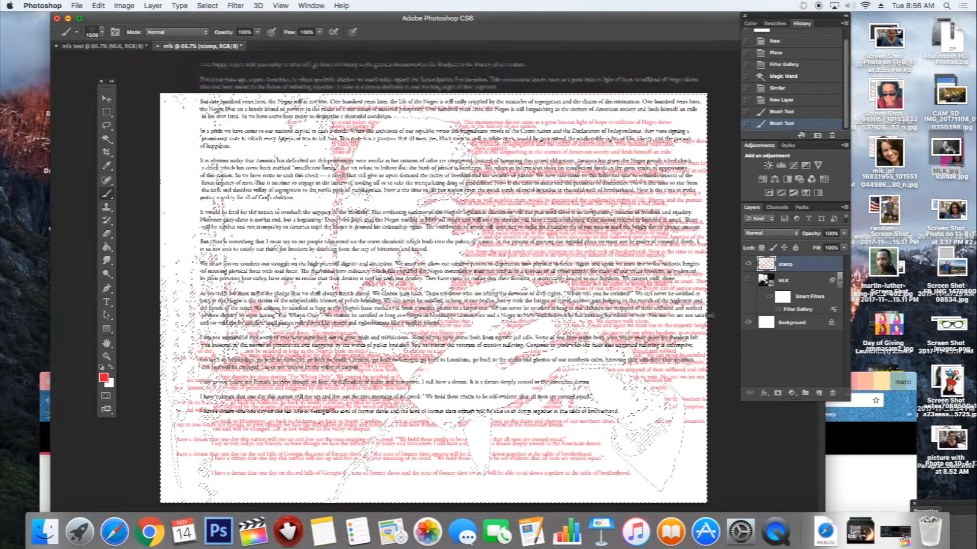
Change the foreground color to blue (1429f2) and stamp the speech brush three times at different positions over the selected portrait areas.
{"action": "left_click", "coordinate": [104, 377]}
{"action": "left_click", "coordinate": [706, 151]}
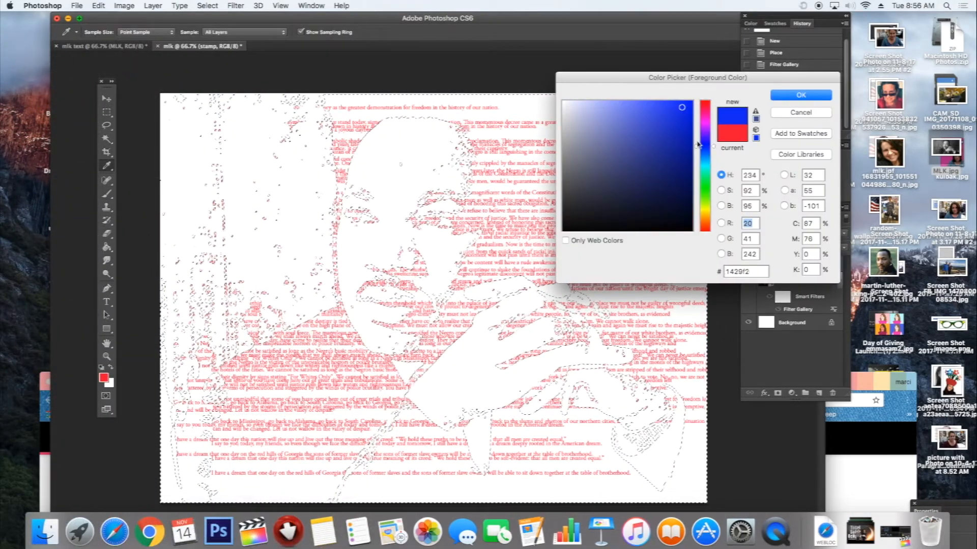
{"action": "left_click", "coordinate": [801, 95]}
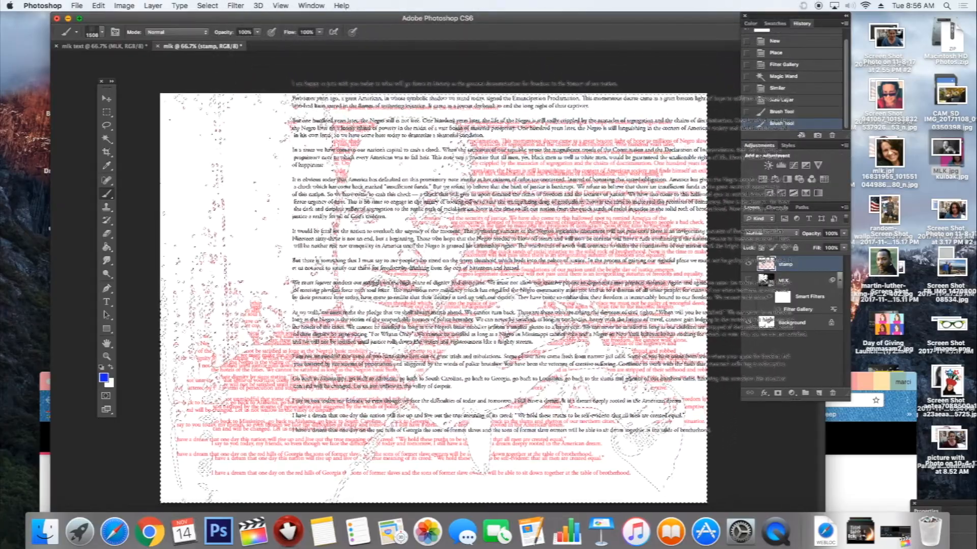
{"action": "left_click", "coordinate": [549, 256]}
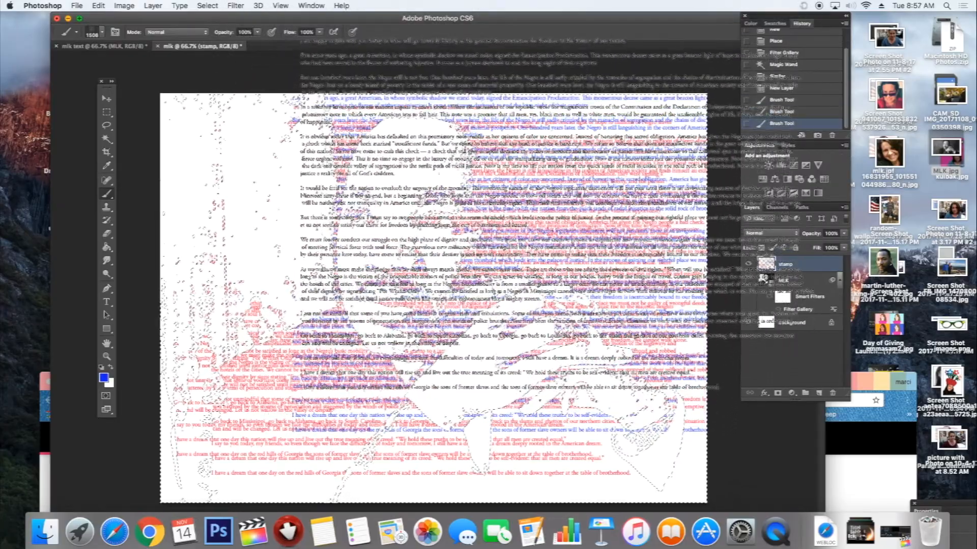
{"action": "left_click", "coordinate": [547, 235]}
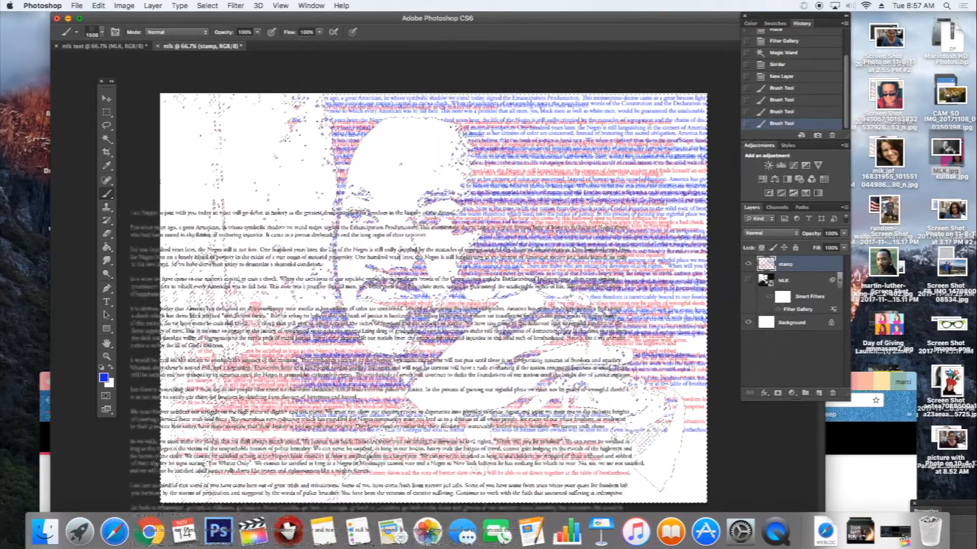
{"action": "left_click", "coordinate": [387, 367]}
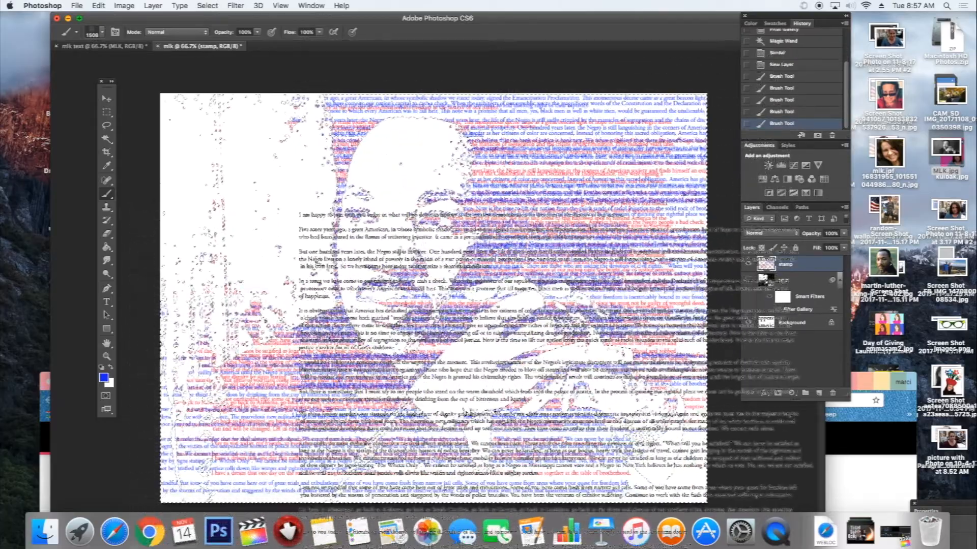
Stamp the blue speech brush four more times at offset positions over the selected portrait areas on the stamp layer.
{"action": "left_click", "coordinate": [562, 381]}
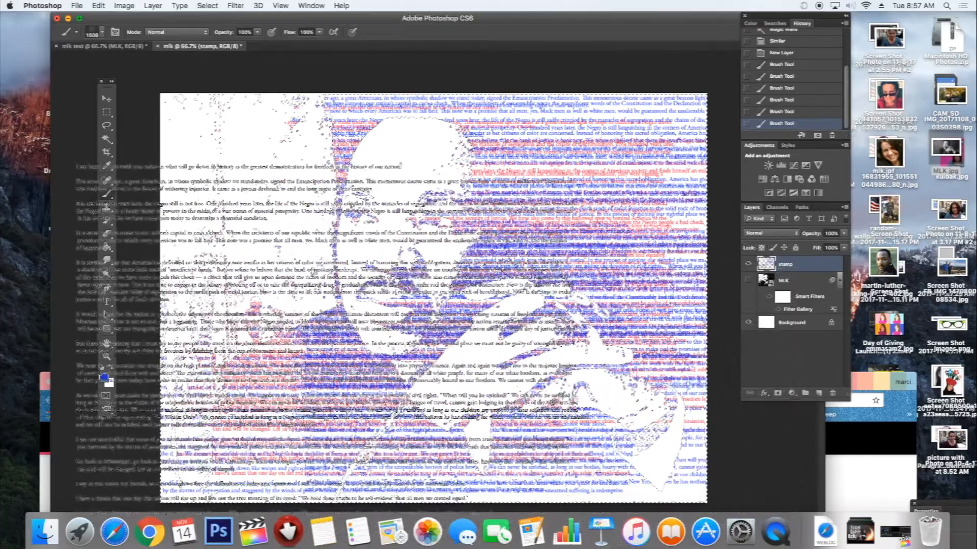
{"action": "left_click", "coordinate": [397, 371]}
{"action": "left_click", "coordinate": [306, 373]}
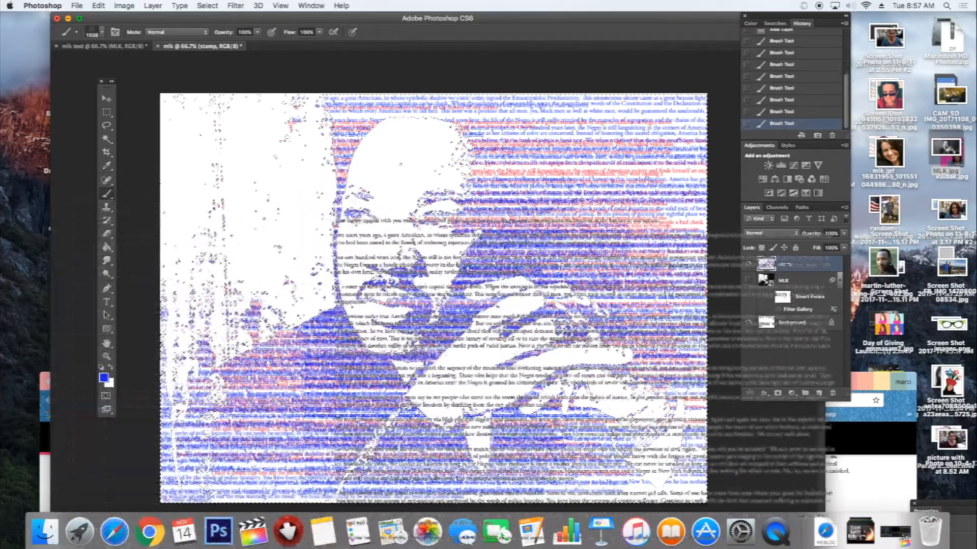
{"action": "left_click", "coordinate": [659, 419]}
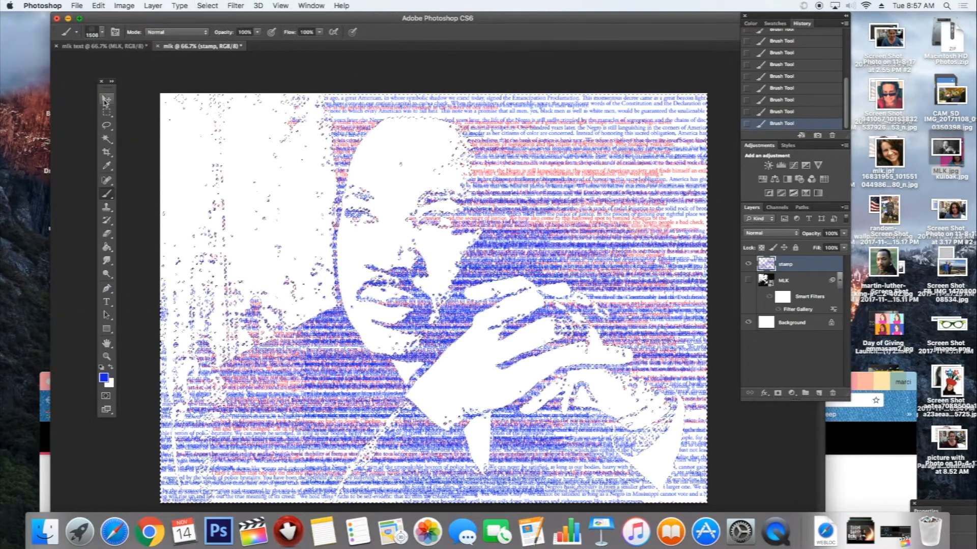
Deselect the portrait areas and compare the stamped text with and without the MLK layer shown beneath it.
{"action": "left_click", "coordinate": [106, 138]}
{"action": "key", "text": "super+d"}
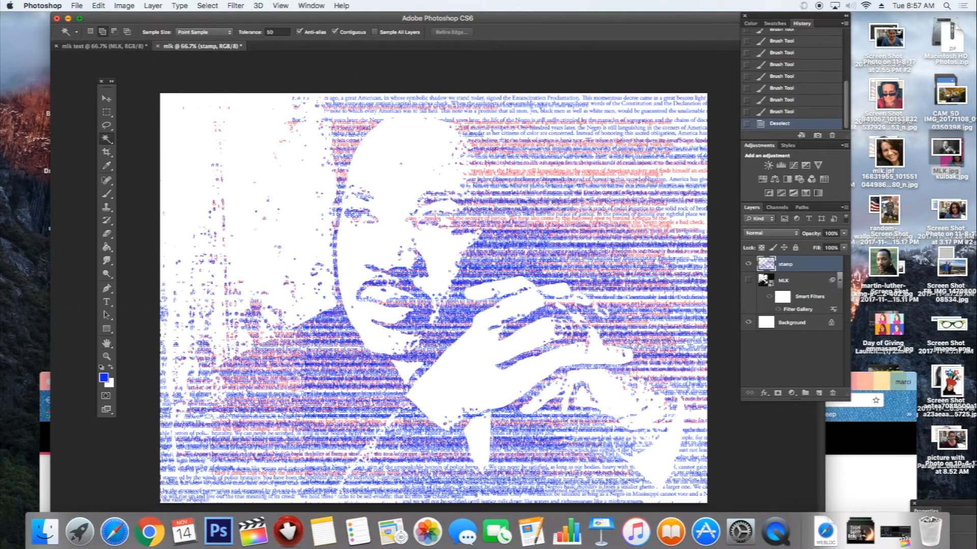
{"action": "left_click", "coordinate": [747, 281]}
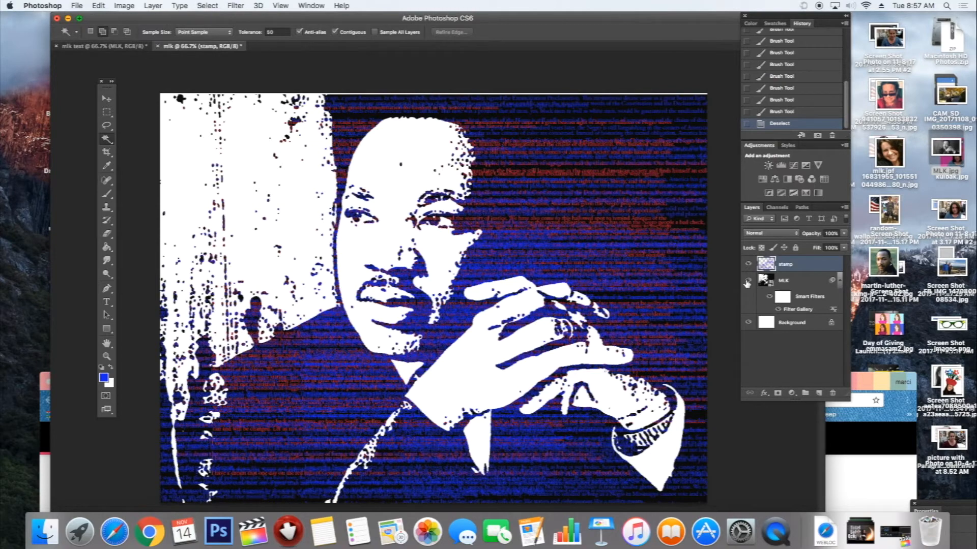
{"action": "left_click", "coordinate": [747, 282]}
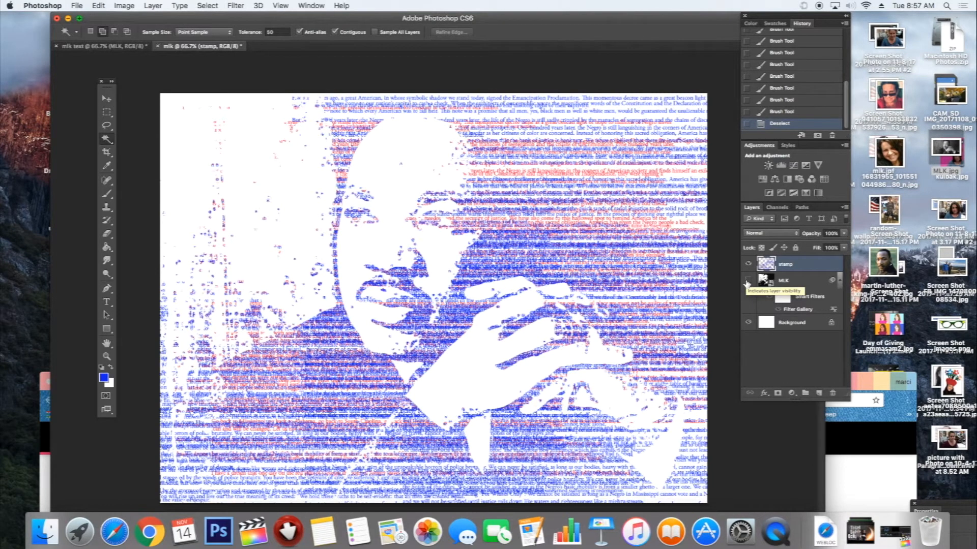
Delete the stamp layer and reselect all black areas of the MLK layer using the Magic Wand and Similar.
{"action": "key", "text": "Delete"}
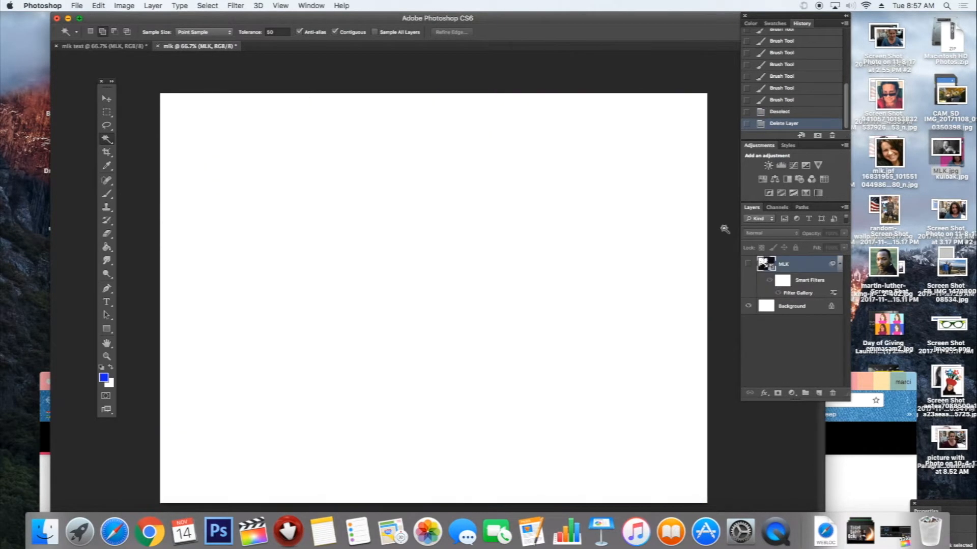
{"action": "left_click", "coordinate": [748, 265]}
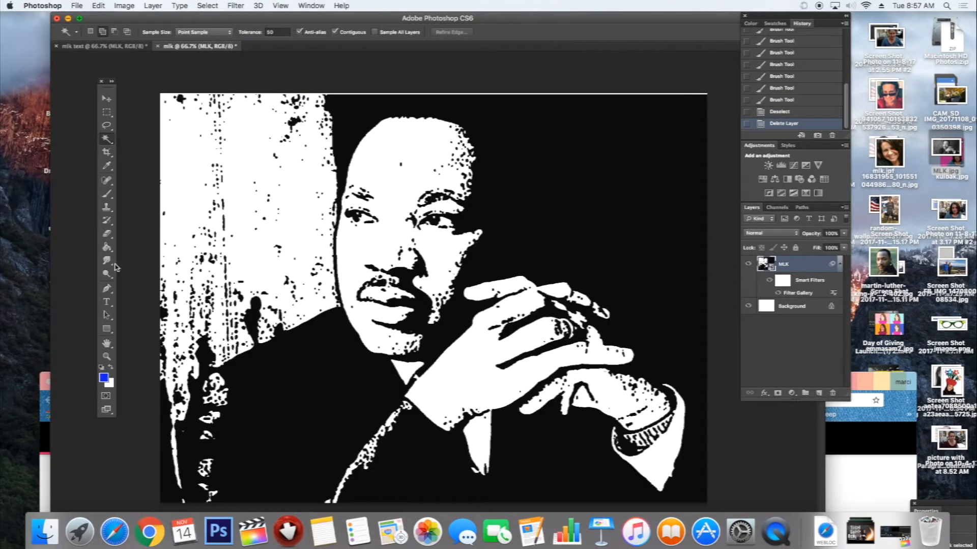
{"action": "left_click", "coordinate": [525, 222]}
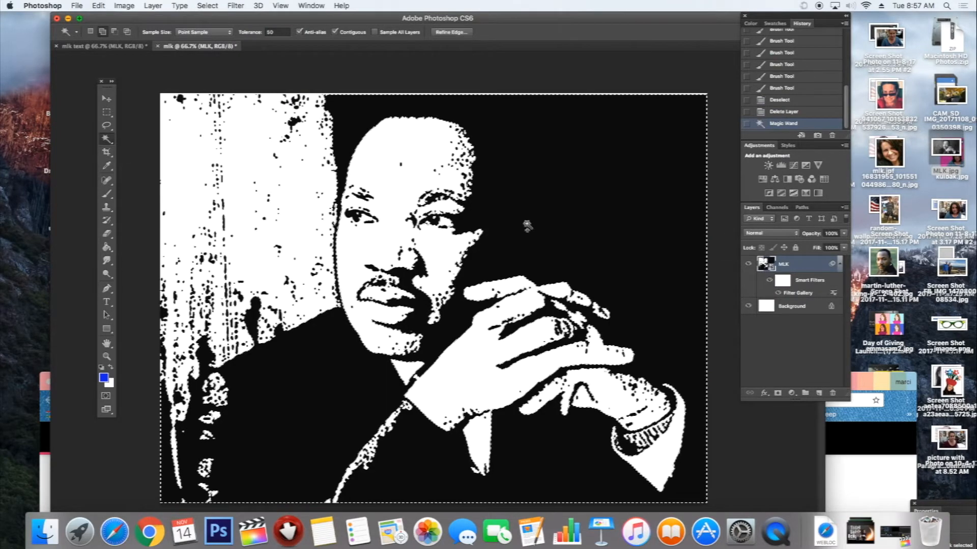
{"action": "right_click", "coordinate": [525, 222]}
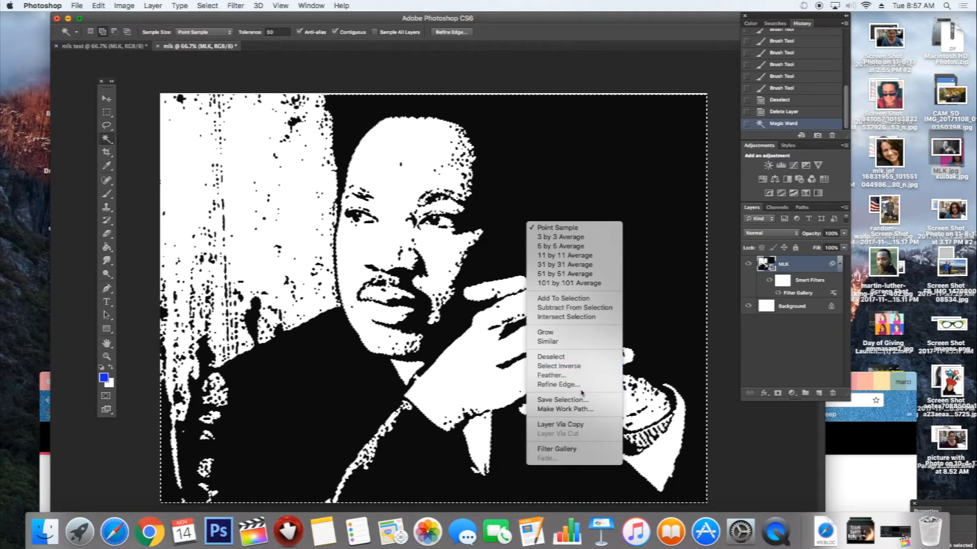
{"action": "left_click", "coordinate": [585, 346]}
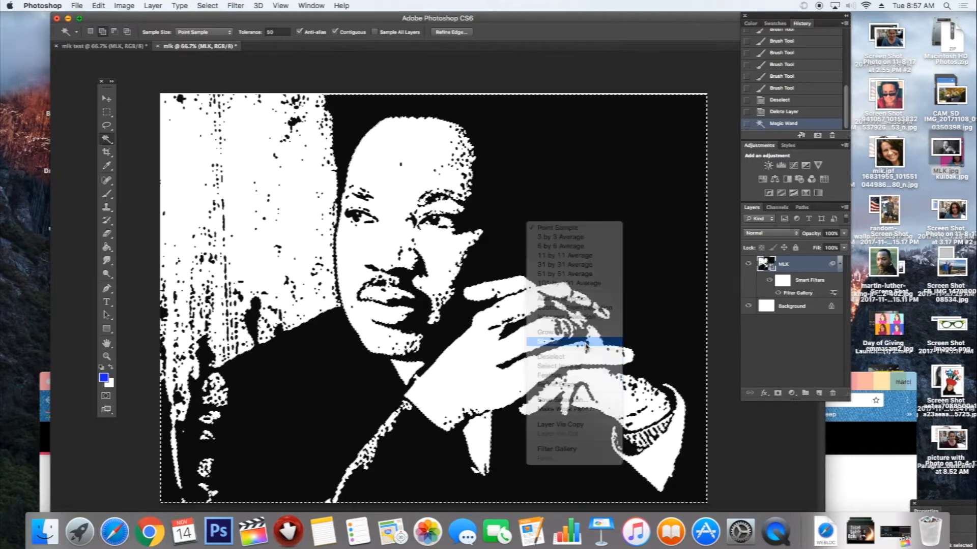
Add a new layer named stamp above the portrait and hide the MLK layer, keeping the black areas selected.
{"action": "left_click", "coordinate": [154, 5]}
{"action": "mouse_move", "coordinate": [159, 17]}
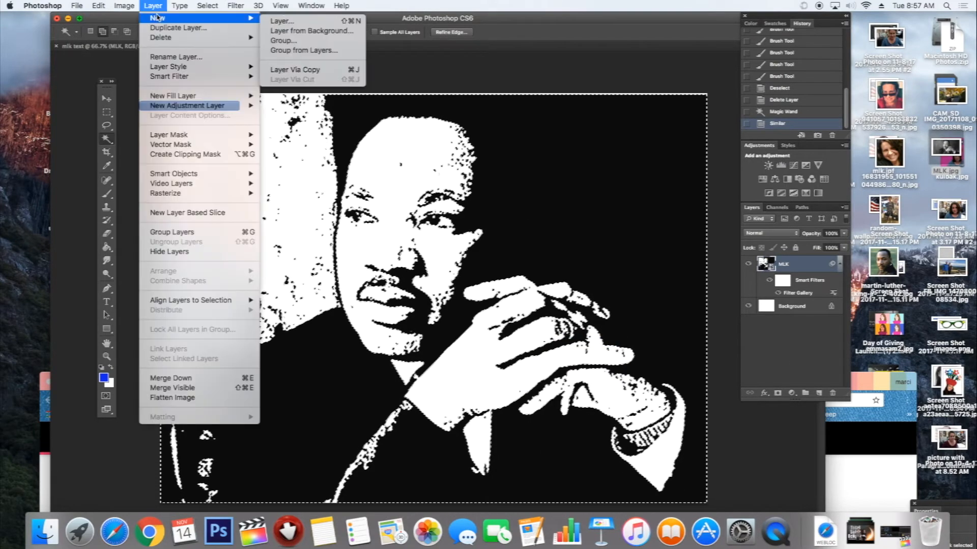
{"action": "left_click", "coordinate": [288, 21]}
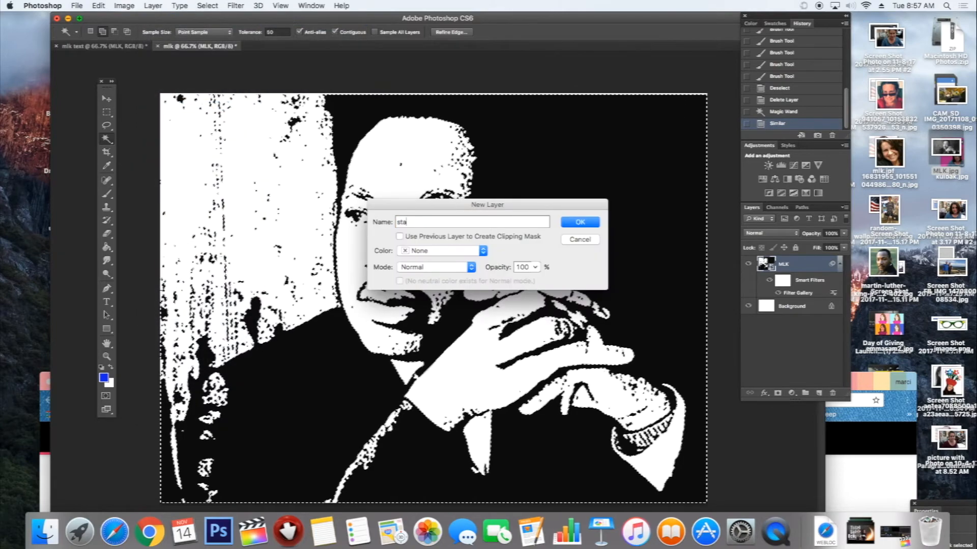
{"action": "key", "text": "Return"}
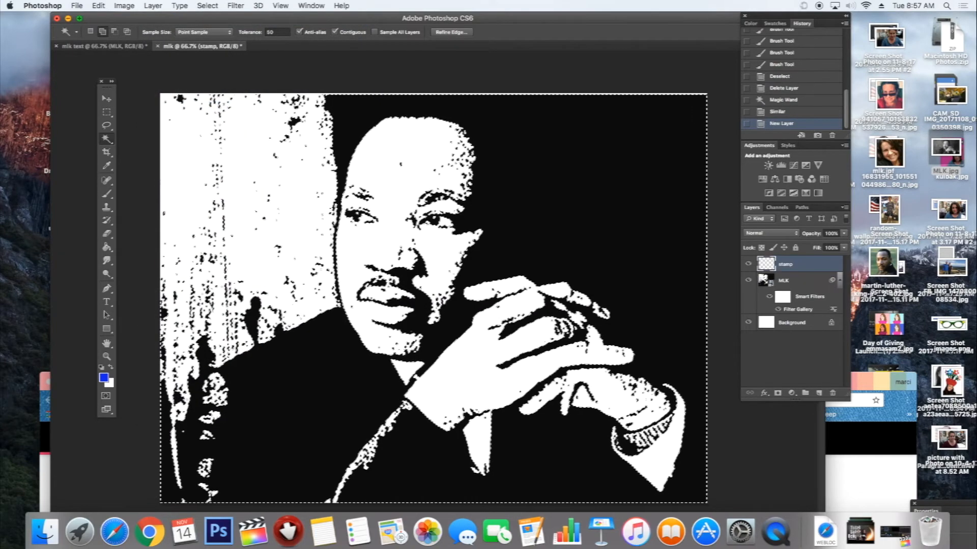
{"action": "left_click", "coordinate": [748, 280]}
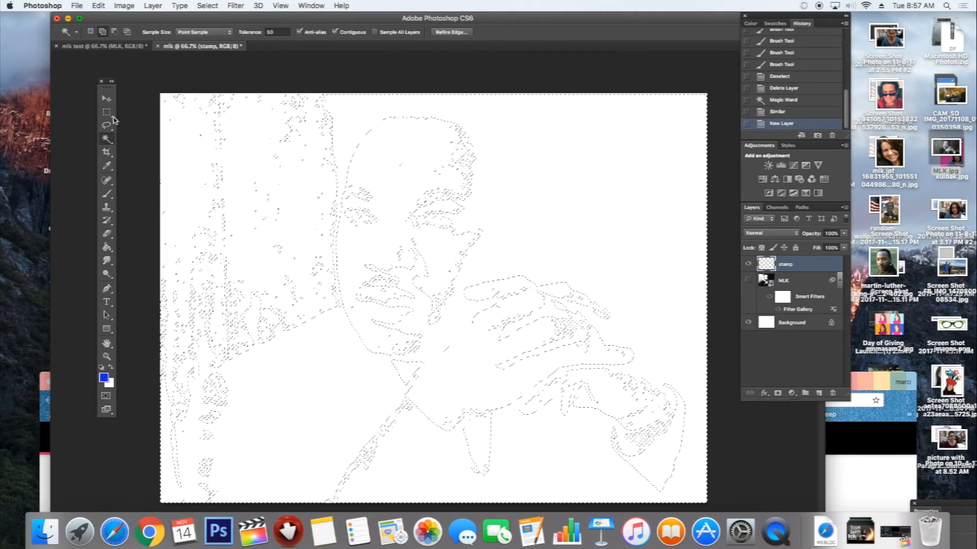
Enlarge the speech brush to 5000 px, stamp blue text once into the selection, and reselect the 1508 px brush preset.
{"action": "left_click", "coordinate": [107, 194]}
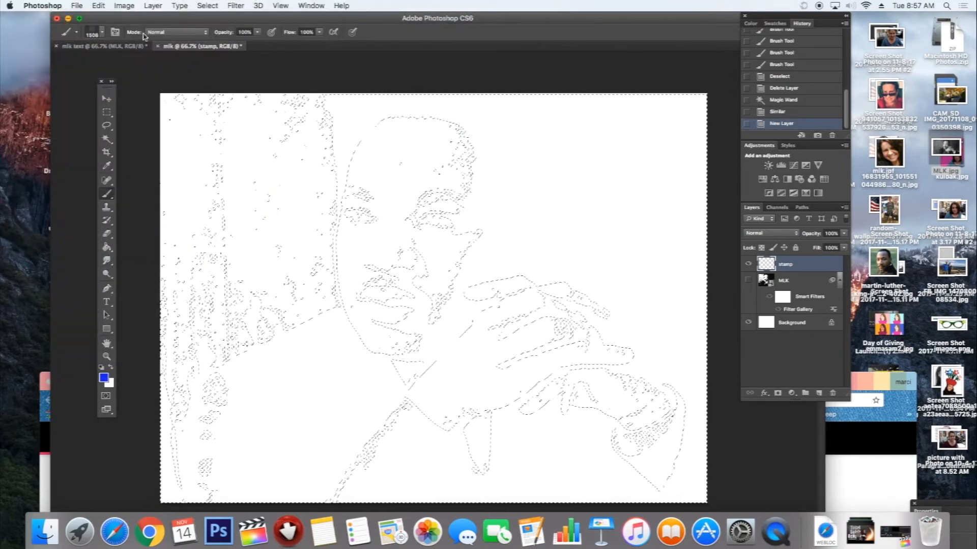
{"action": "left_click", "coordinate": [103, 35]}
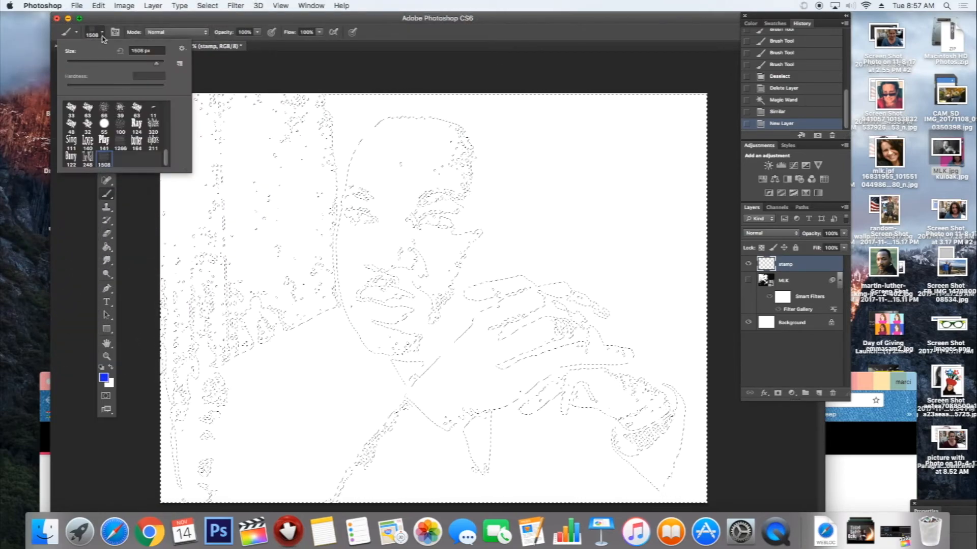
{"action": "left_click_drag", "start_coordinate": [157, 64], "coordinate": [165, 64]}
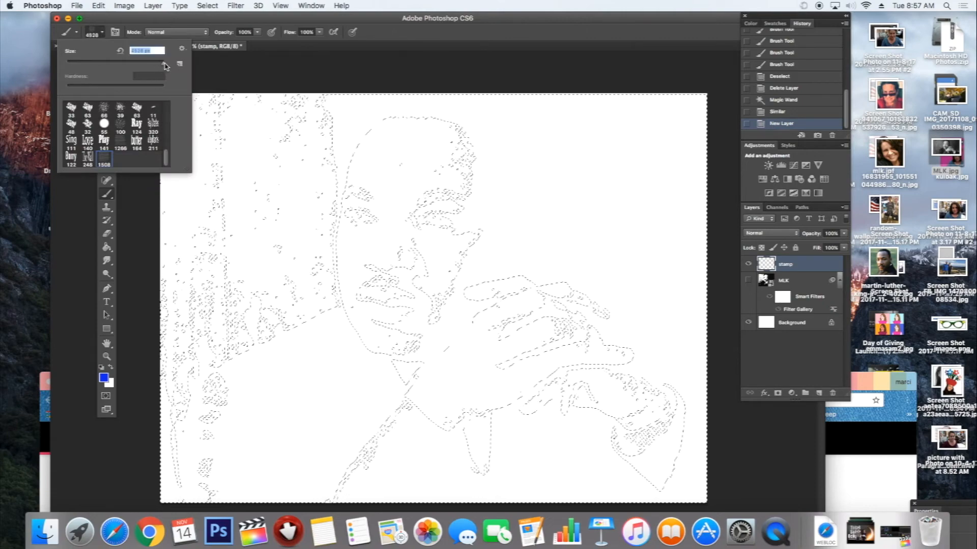
{"action": "left_click", "coordinate": [143, 230]}
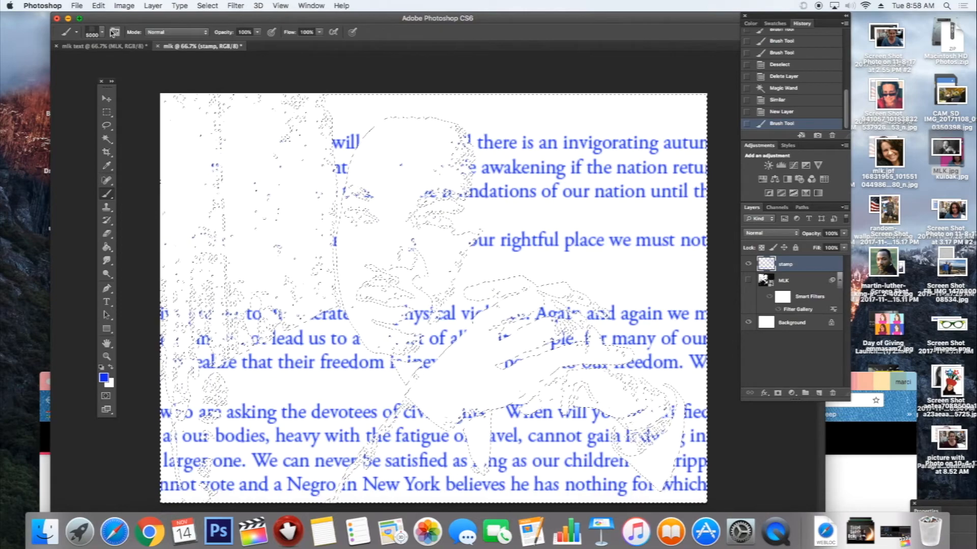
{"action": "left_click", "coordinate": [101, 33]}
{"action": "left_click", "coordinate": [104, 159]}
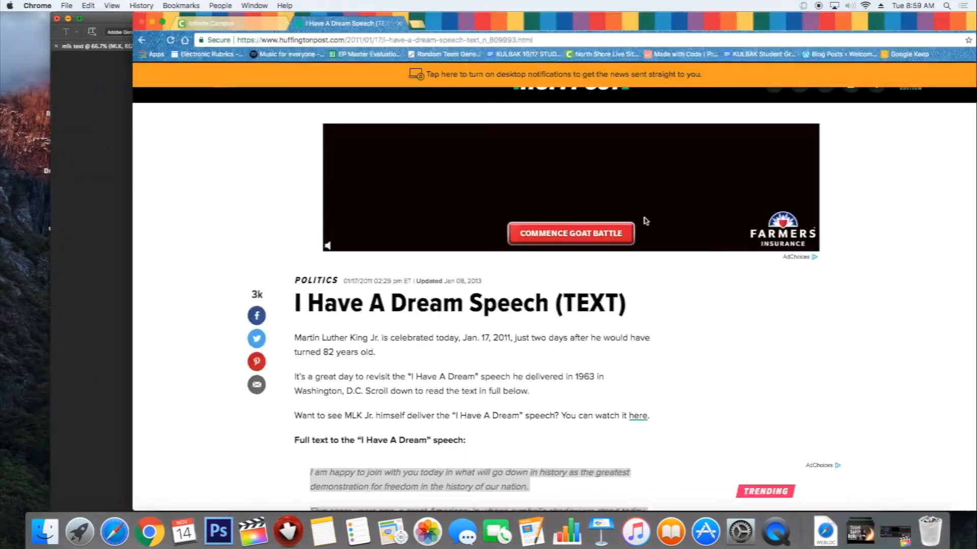
Copy the two speech paragraphs on the web page from "But one hundred years later" through "the pursuit of happiness.".
{"action": "scroll", "coordinate": [648, 222], "scroll_direction": "down", "scroll_amount": 10}
{"action": "left_click", "coordinate": [632, 196]}
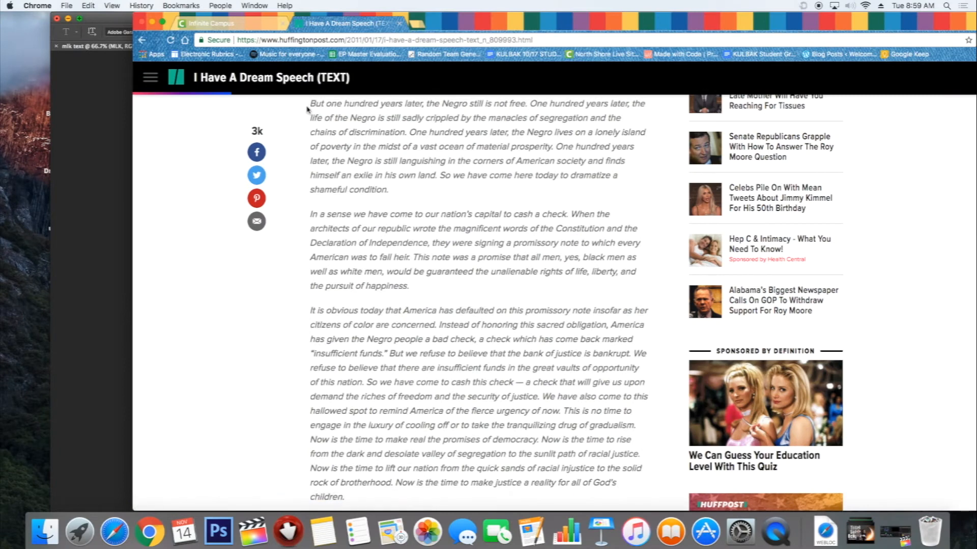
{"action": "left_click_drag", "start_coordinate": [310, 104], "coordinate": [642, 303]}
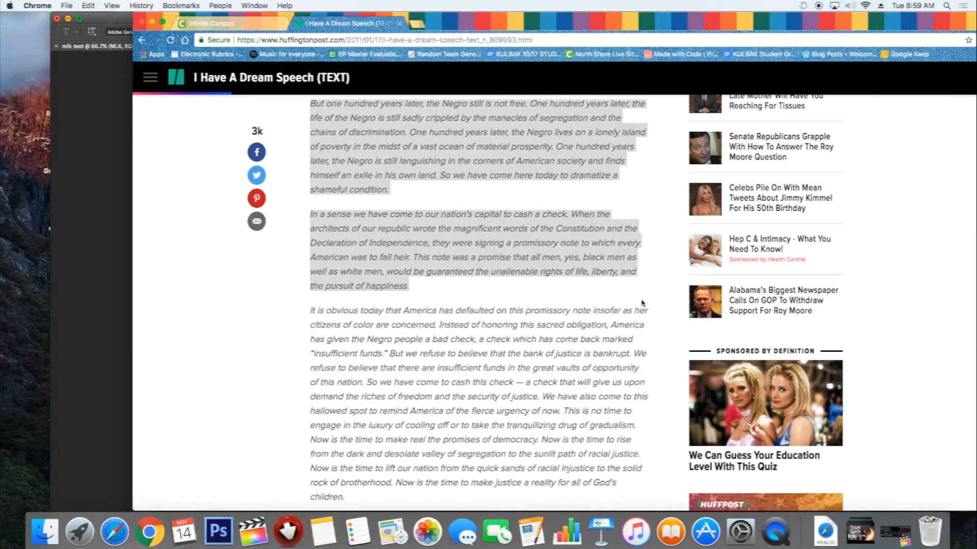
{"action": "key", "text": "super+c"}
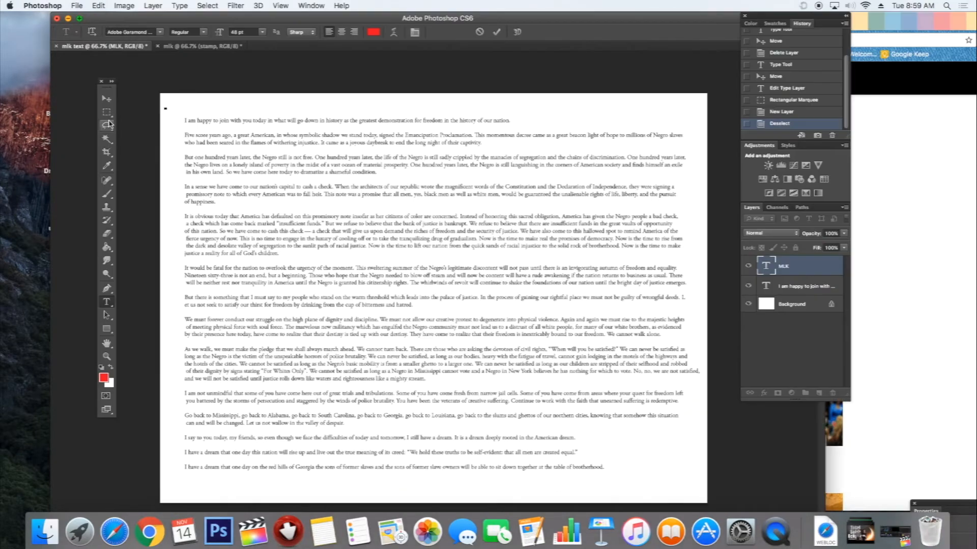
Delete both text layers from the mlk text document in Photoshop, leaving only the Background.
{"action": "left_click", "coordinate": [104, 126]}
{"action": "left_click", "coordinate": [815, 288]}
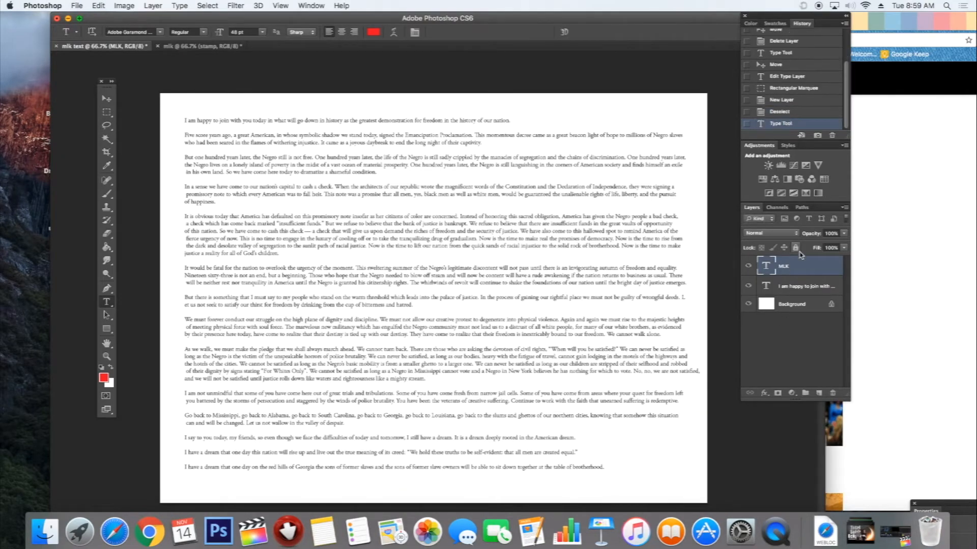
{"action": "key", "text": "Delete"}
{"action": "key", "text": "Delete"}
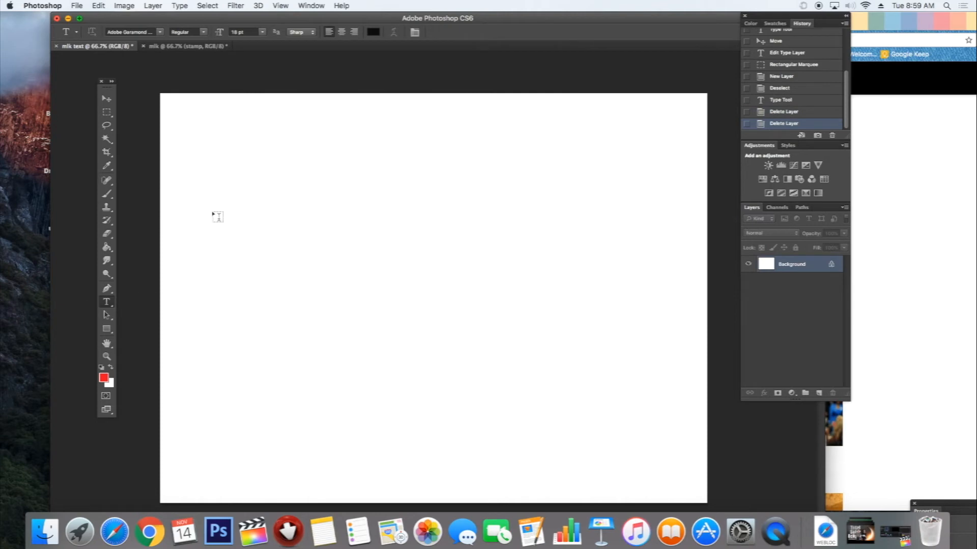
Paste the copied speech paragraphs as a new text layer on the blank canvas of the mlk text document.
{"action": "left_click", "coordinate": [211, 210]}
{"action": "right_click", "coordinate": [211, 209]}
{"action": "left_click", "coordinate": [255, 249]}
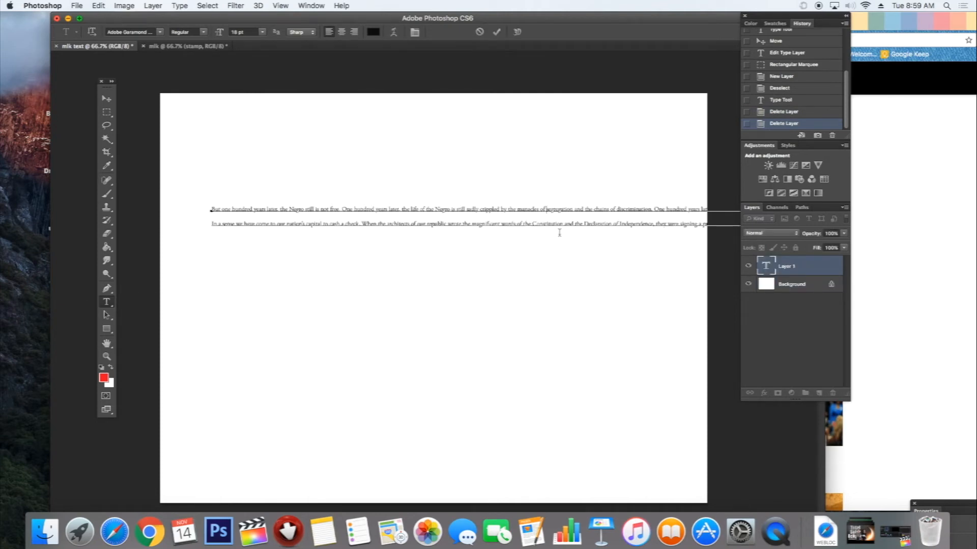
Insert line breaks in both pasted paragraphs so the text wraps into seven short lines that fit within the canvas.
{"action": "key", "text": "Return"}
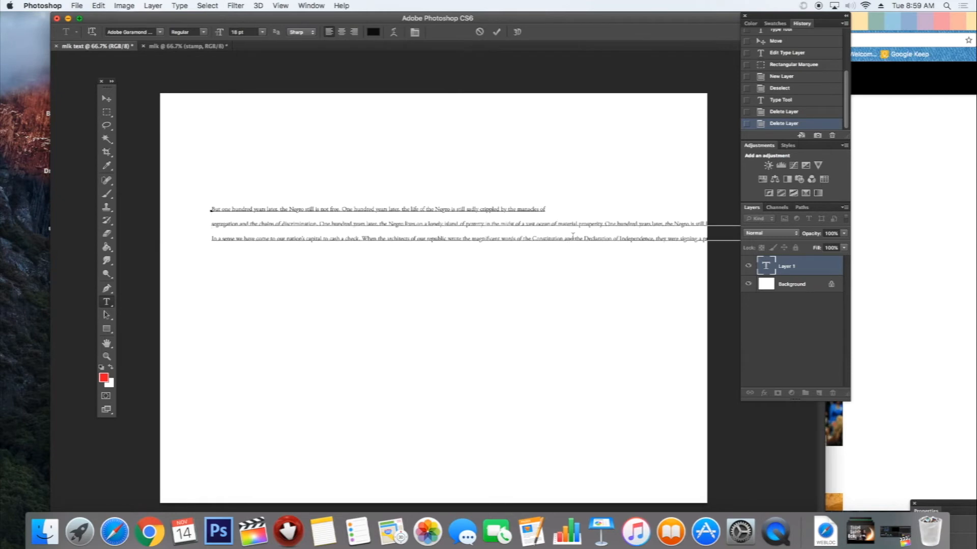
{"action": "left_click", "coordinate": [577, 224]}
{"action": "key", "text": "Return"}
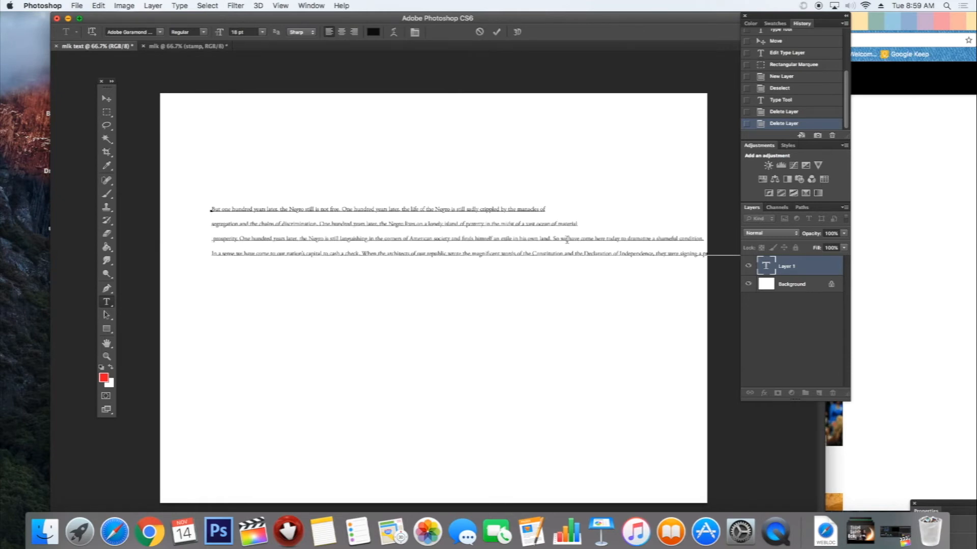
{"action": "left_click", "coordinate": [567, 239]}
{"action": "key", "text": "Return"}
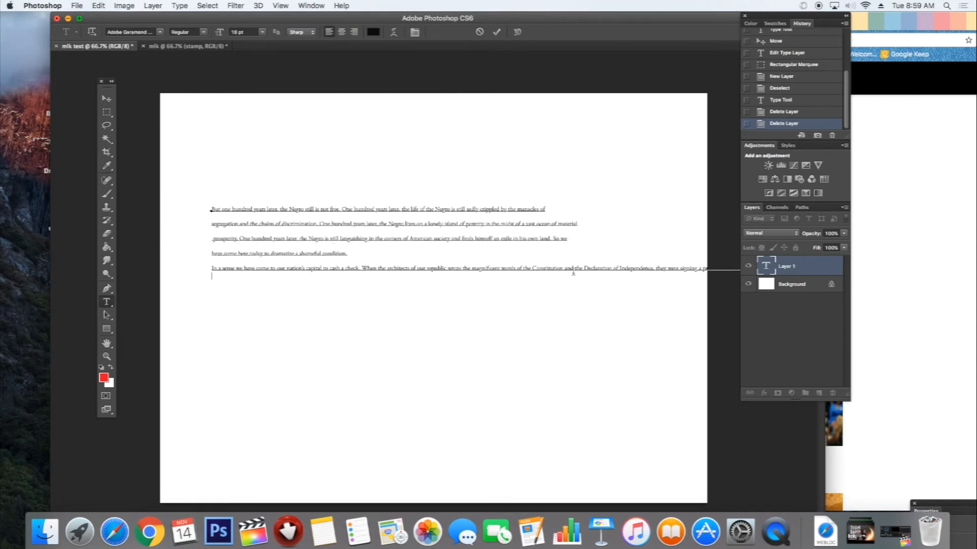
{"action": "left_click", "coordinate": [573, 269]}
{"action": "key", "text": "Return"}
{"action": "left_click", "coordinate": [591, 283]}
{"action": "key", "text": "Return"}
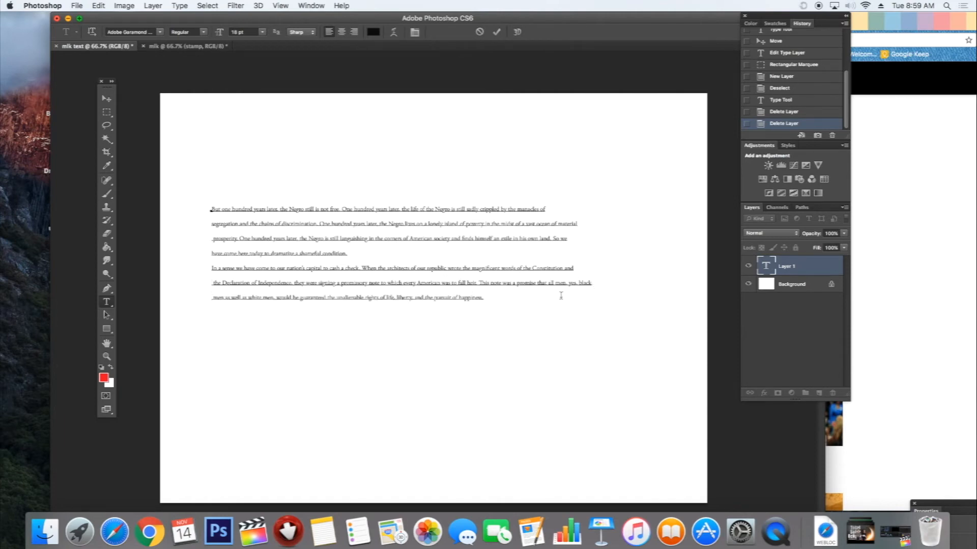
Set all the pasted text to 60 pt and move the text block to the canvas's upper-left corner.
{"action": "left_click_drag", "start_coordinate": [485, 299], "coordinate": [145, 167]}
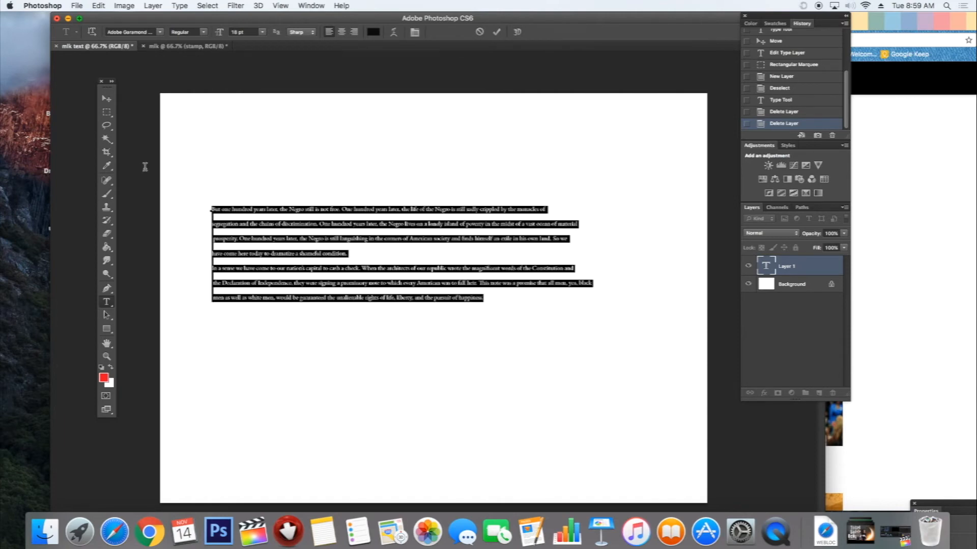
{"action": "left_click", "coordinate": [262, 32]}
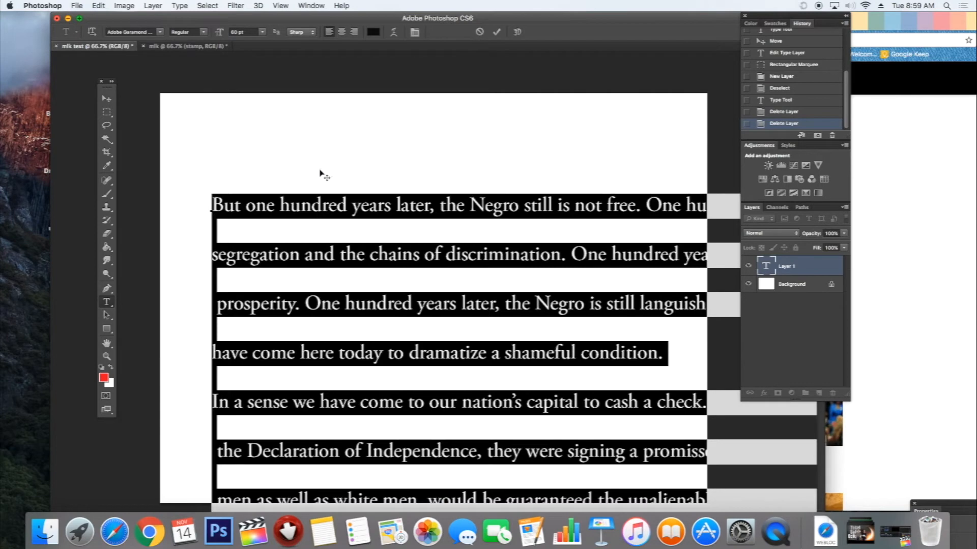
{"action": "left_click", "coordinate": [106, 98]}
{"action": "left_click_drag", "start_coordinate": [249, 208], "coordinate": [197, 116]}
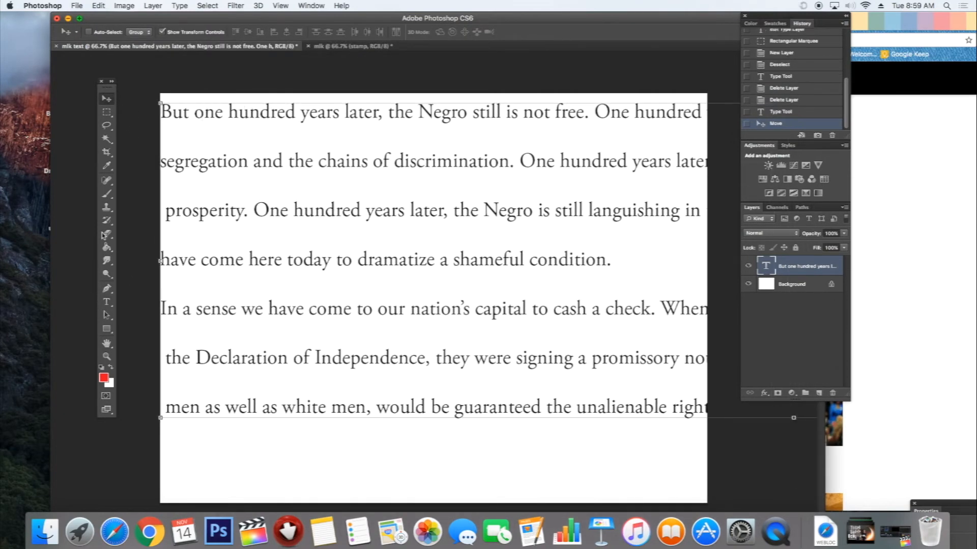
Select the full-width area around the seven lines of enlarged speech text and define it as a brush preset named dream.
{"action": "left_click", "coordinate": [106, 113]}
{"action": "left_click_drag", "start_coordinate": [160, 93], "coordinate": [708, 433]}
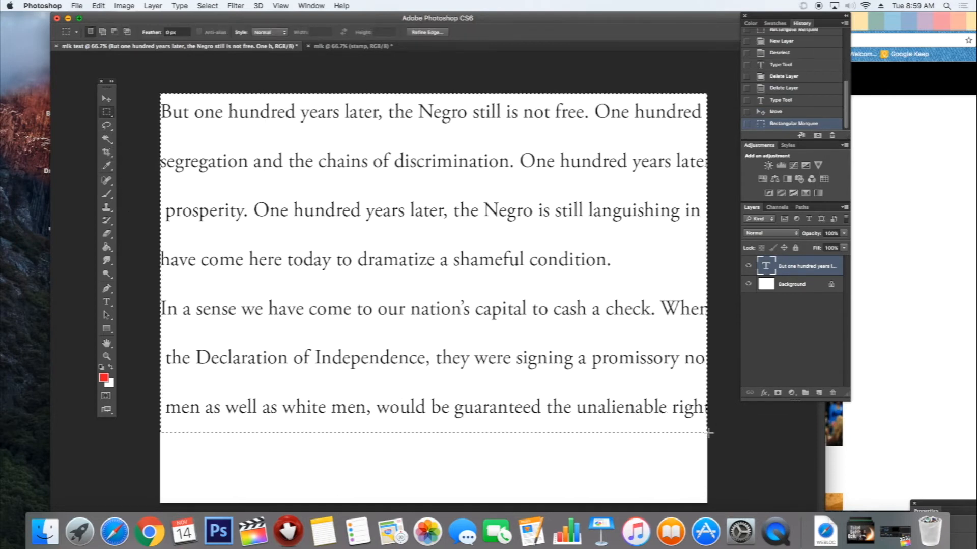
{"action": "left_click", "coordinate": [98, 6]}
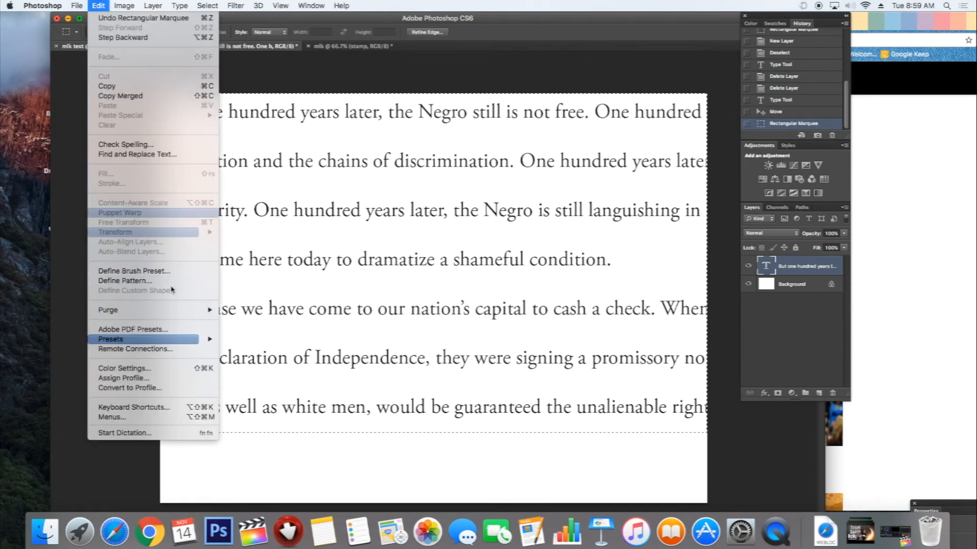
{"action": "left_click", "coordinate": [177, 271]}
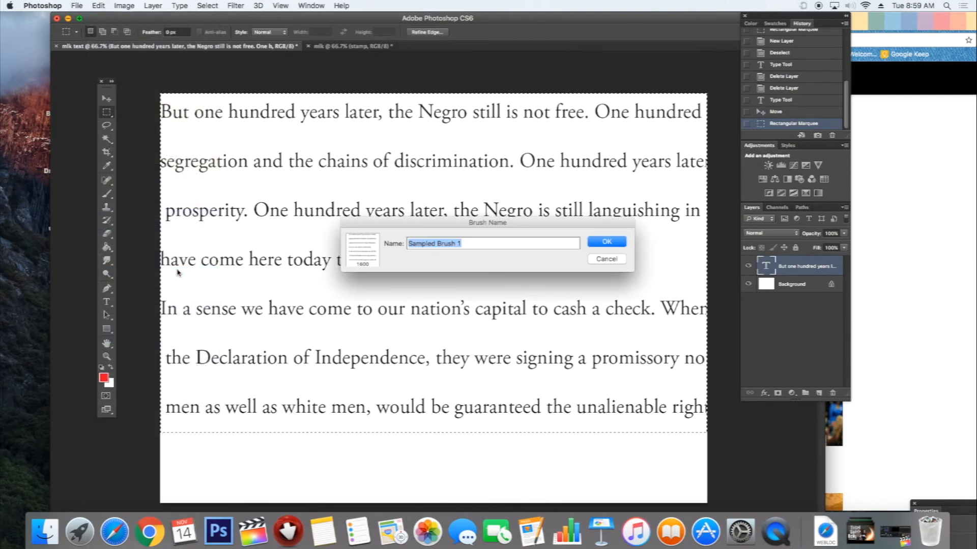
{"action": "type", "text": "dream"}
{"action": "key", "text": "Return"}
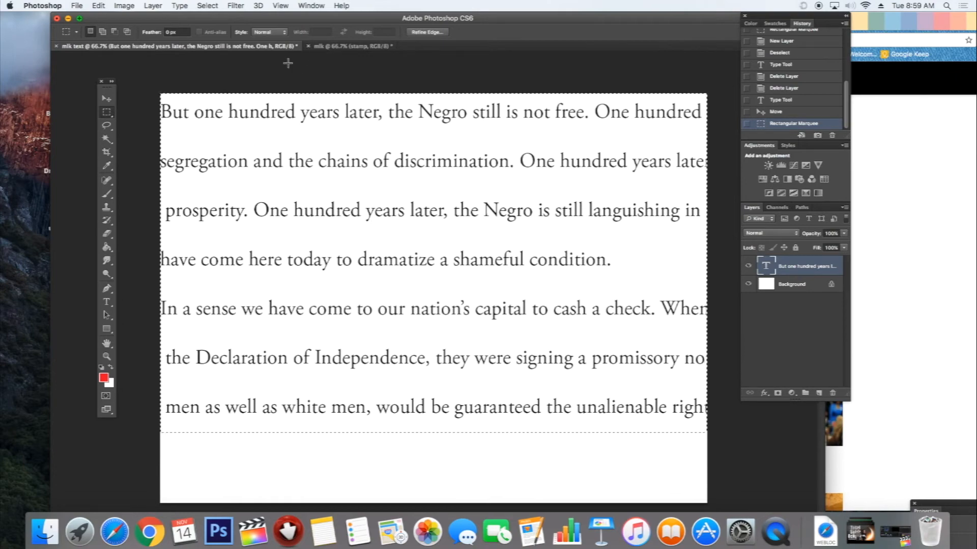
Switch to the mlk portrait document and change the foreground color to a dark maroon.
{"action": "left_click", "coordinate": [358, 46]}
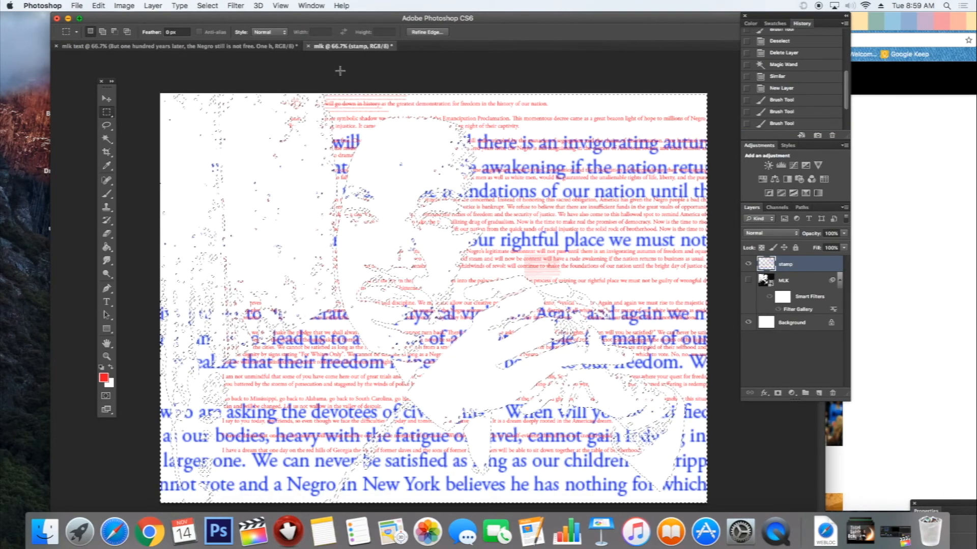
{"action": "left_click", "coordinate": [104, 379]}
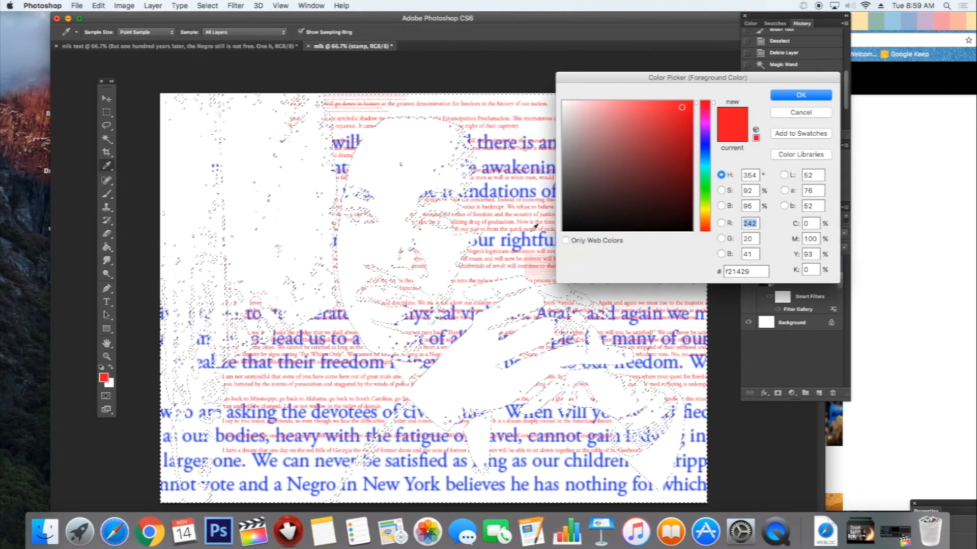
{"action": "left_click", "coordinate": [653, 184]}
{"action": "left_click", "coordinate": [802, 95]}
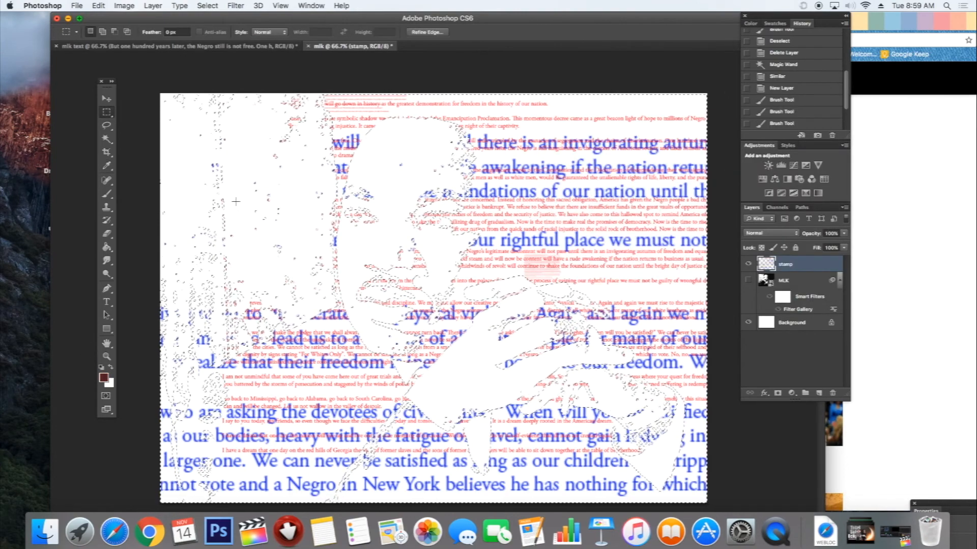
Stamp the new 1600 px speech-text brush repeatedly across the portrait selection on the stamp layer, covering all parts of the figure.
{"action": "left_click", "coordinate": [106, 194]}
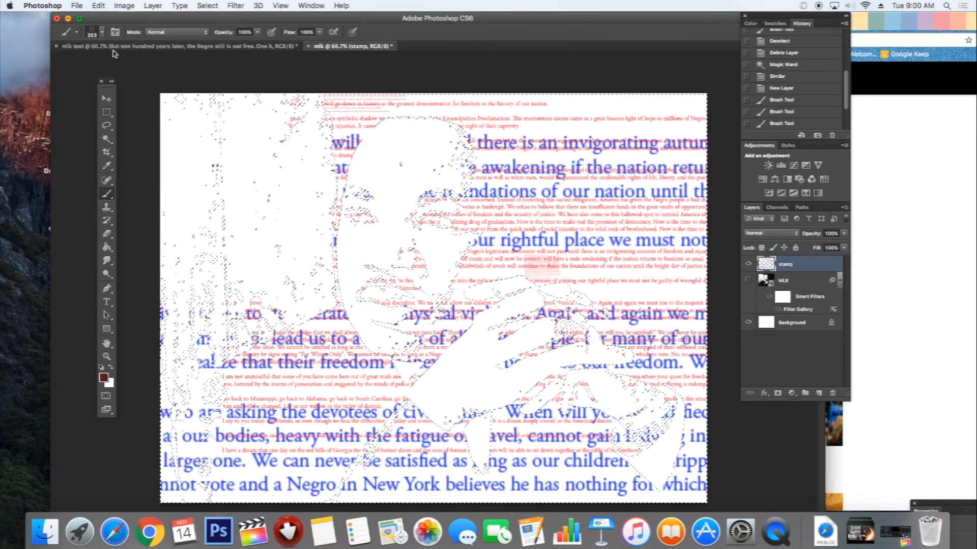
{"action": "left_click", "coordinate": [101, 35]}
{"action": "left_click", "coordinate": [126, 159]}
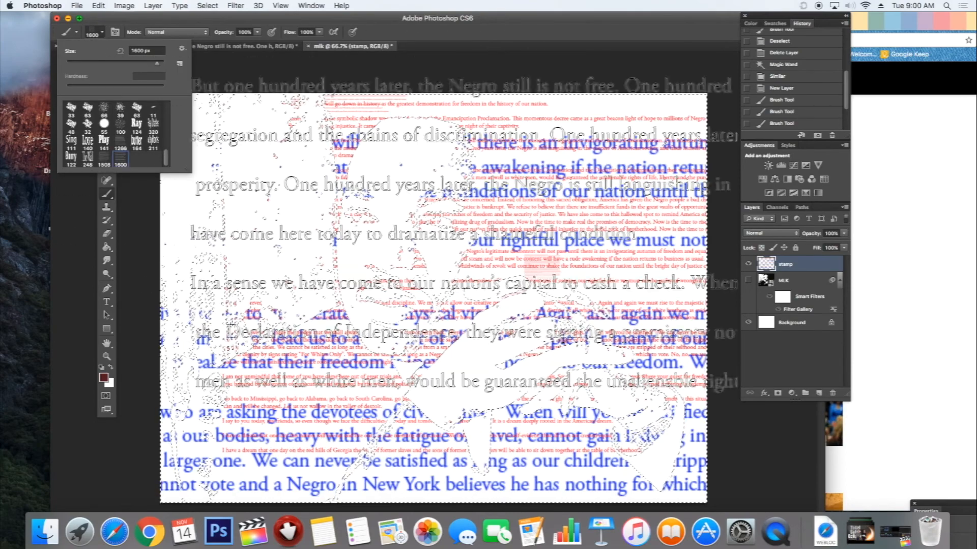
{"action": "left_click", "coordinate": [503, 274]}
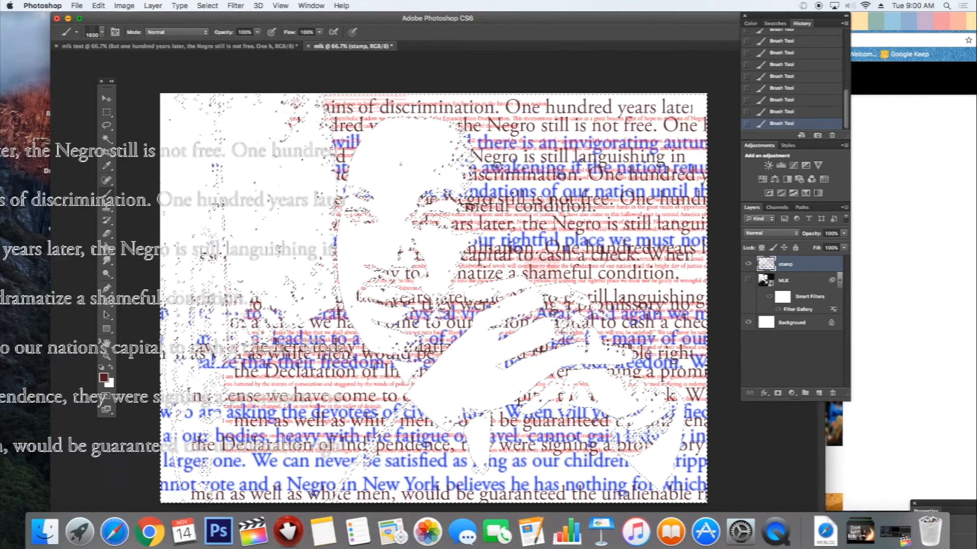
{"action": "left_click", "coordinate": [241, 395]}
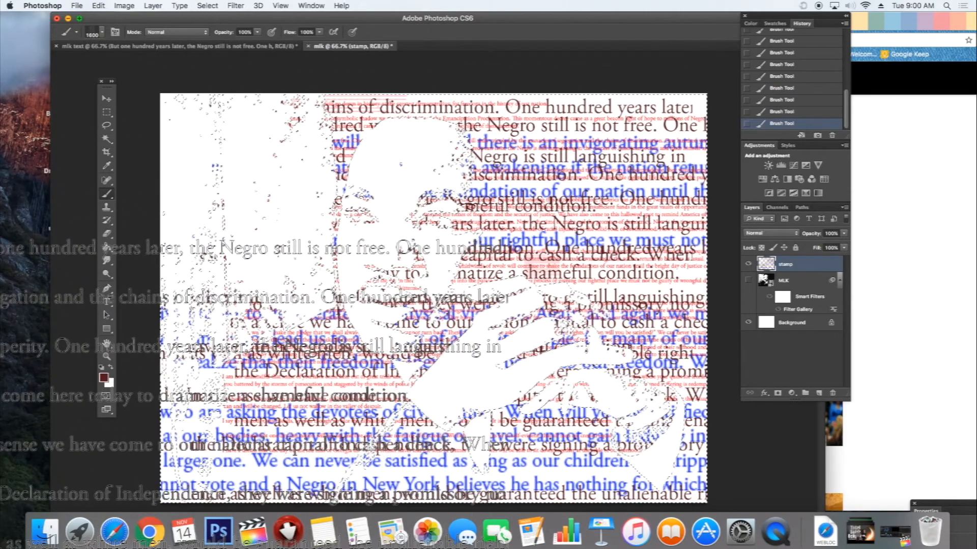
{"action": "left_click_drag", "start_coordinate": [241, 377], "coordinate": [238, 185]}
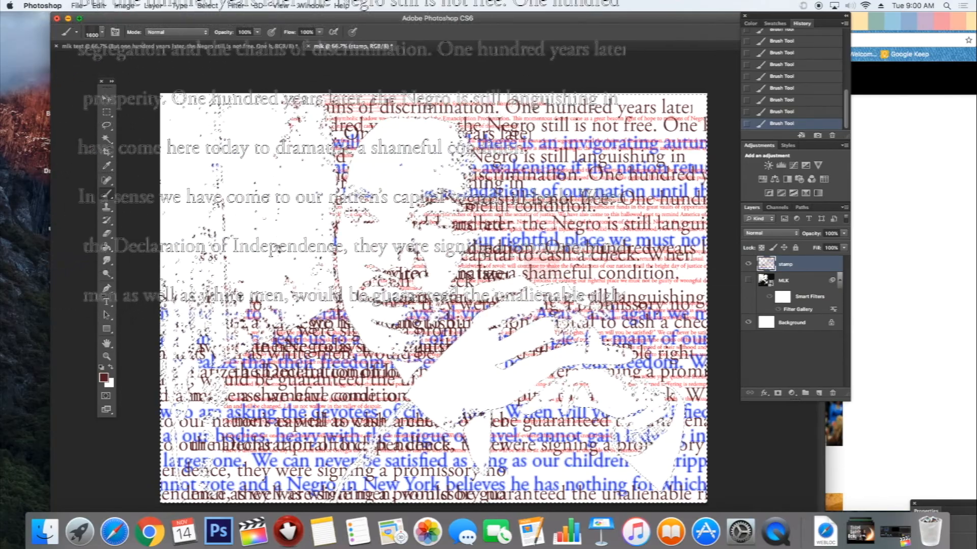
{"action": "left_click", "coordinate": [326, 168]}
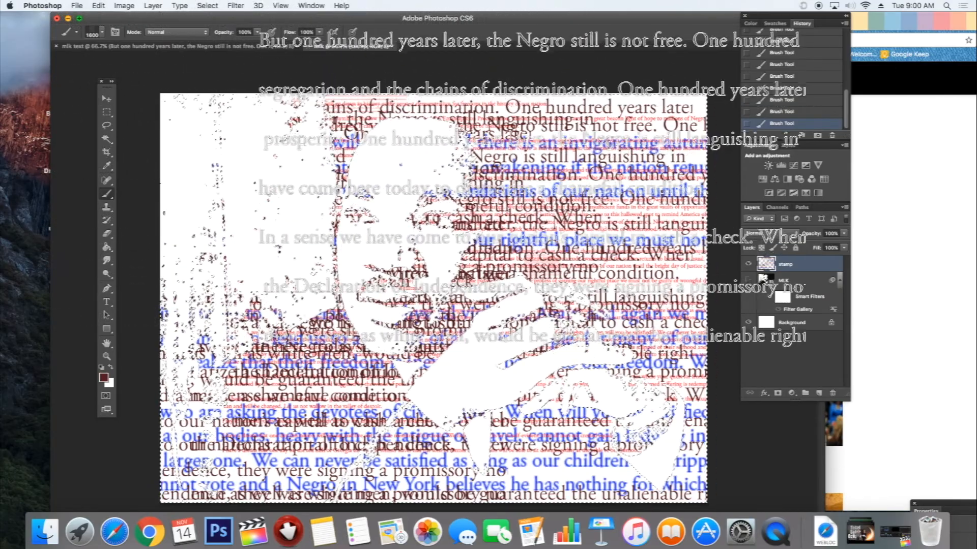
{"action": "left_click", "coordinate": [531, 184]}
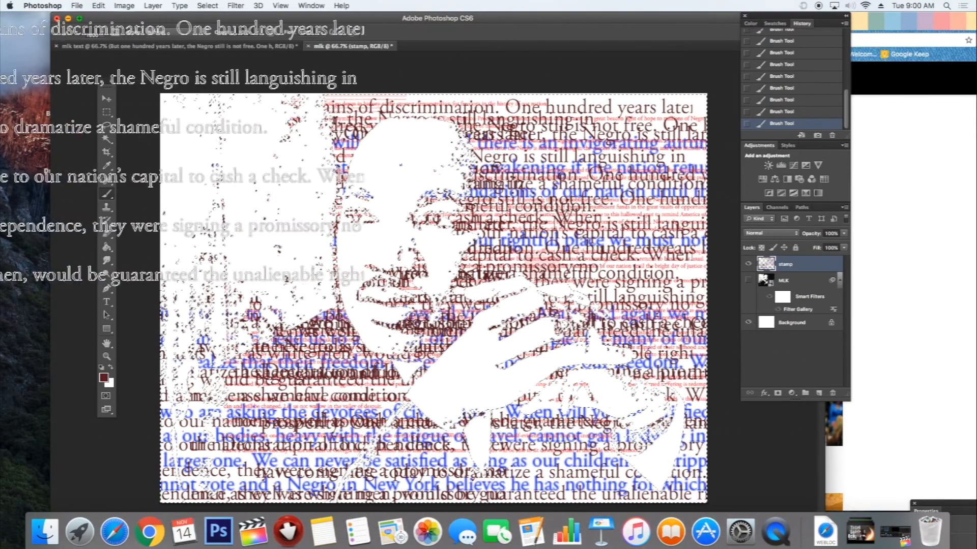
Deselect the portrait selection and briefly toggle the visibility of the MLK photo layer, leaving it hidden.
{"action": "left_click", "coordinate": [106, 139]}
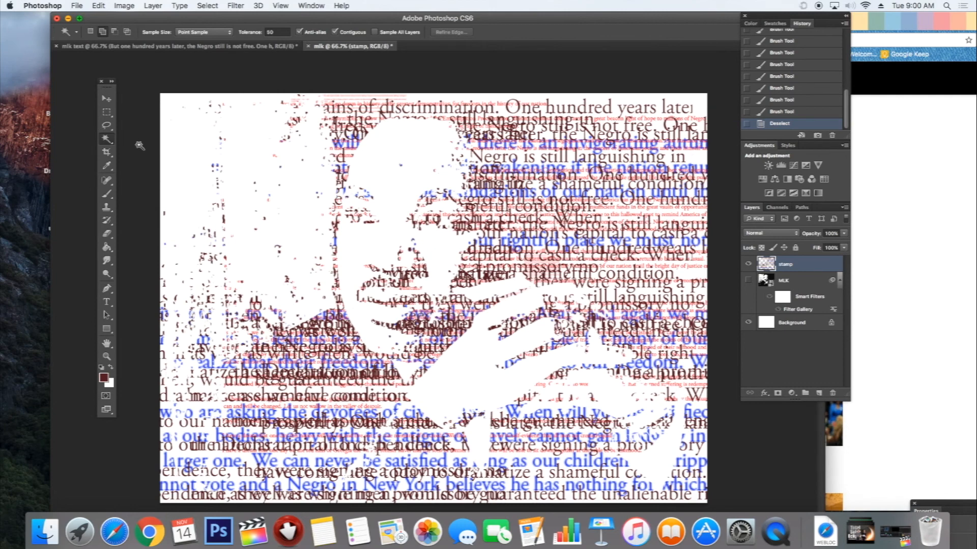
{"action": "left_click", "coordinate": [749, 282]}
{"action": "left_click", "coordinate": [749, 281]}
{"action": "left_click", "coordinate": [821, 6]}
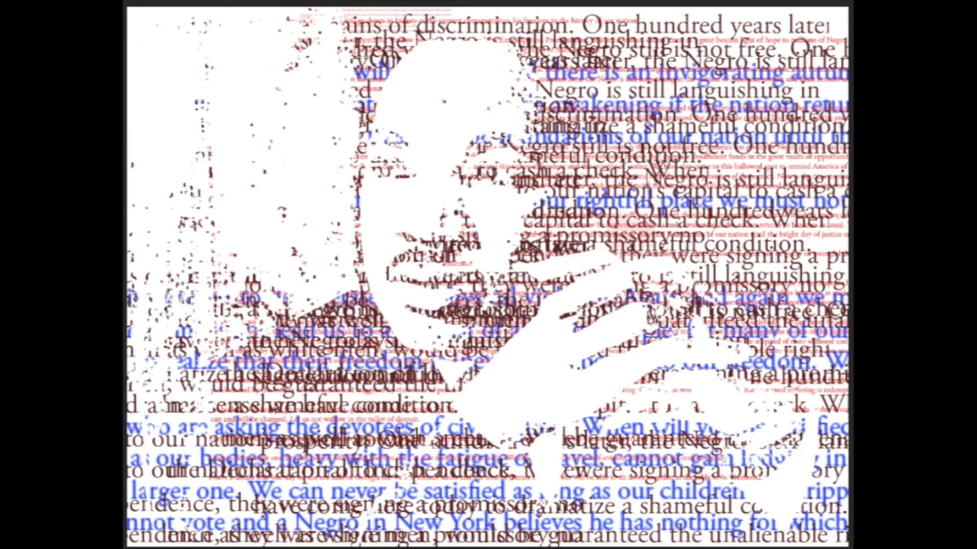